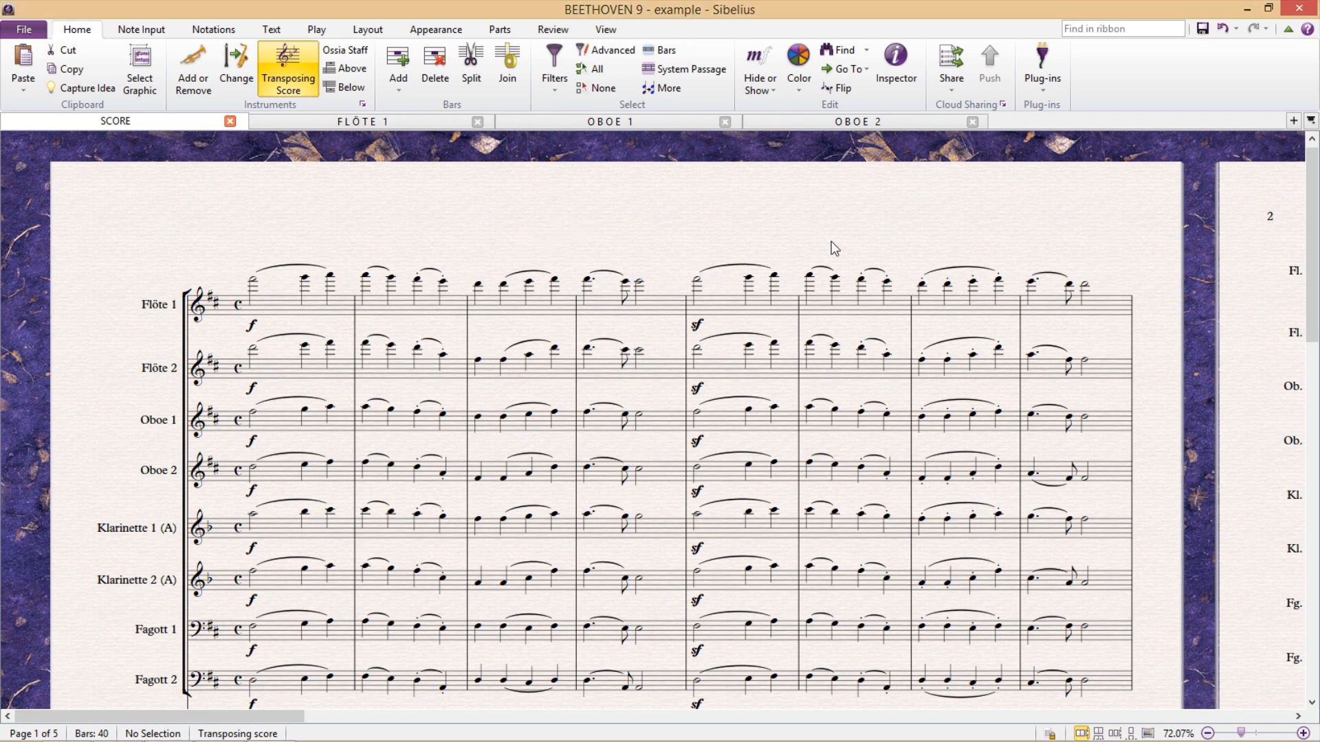
scroll(831, 241, down, 2)
scroll(766, 248, down, 1)
scroll(766, 251, down, 1)
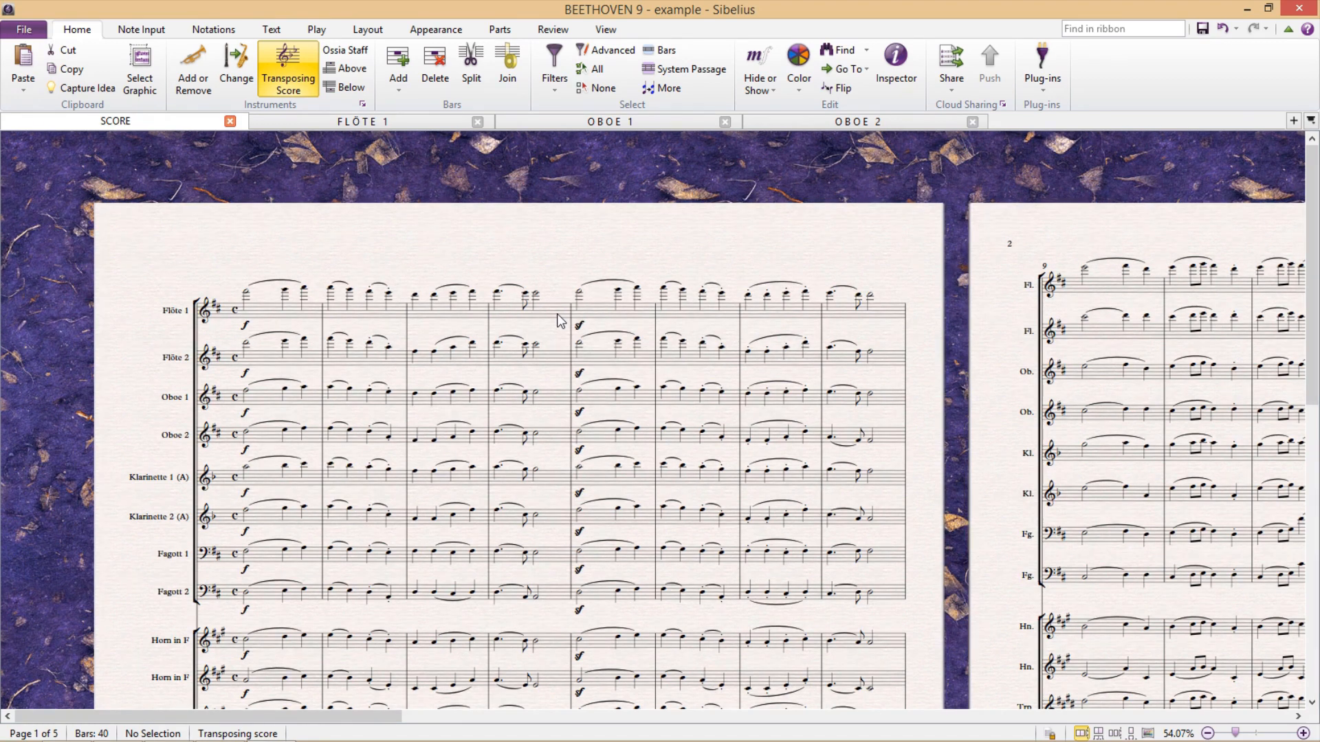
- Select the Flöte 1 and Flöte 2 staves and start Note Input > Reduce
triple_click(557, 318)
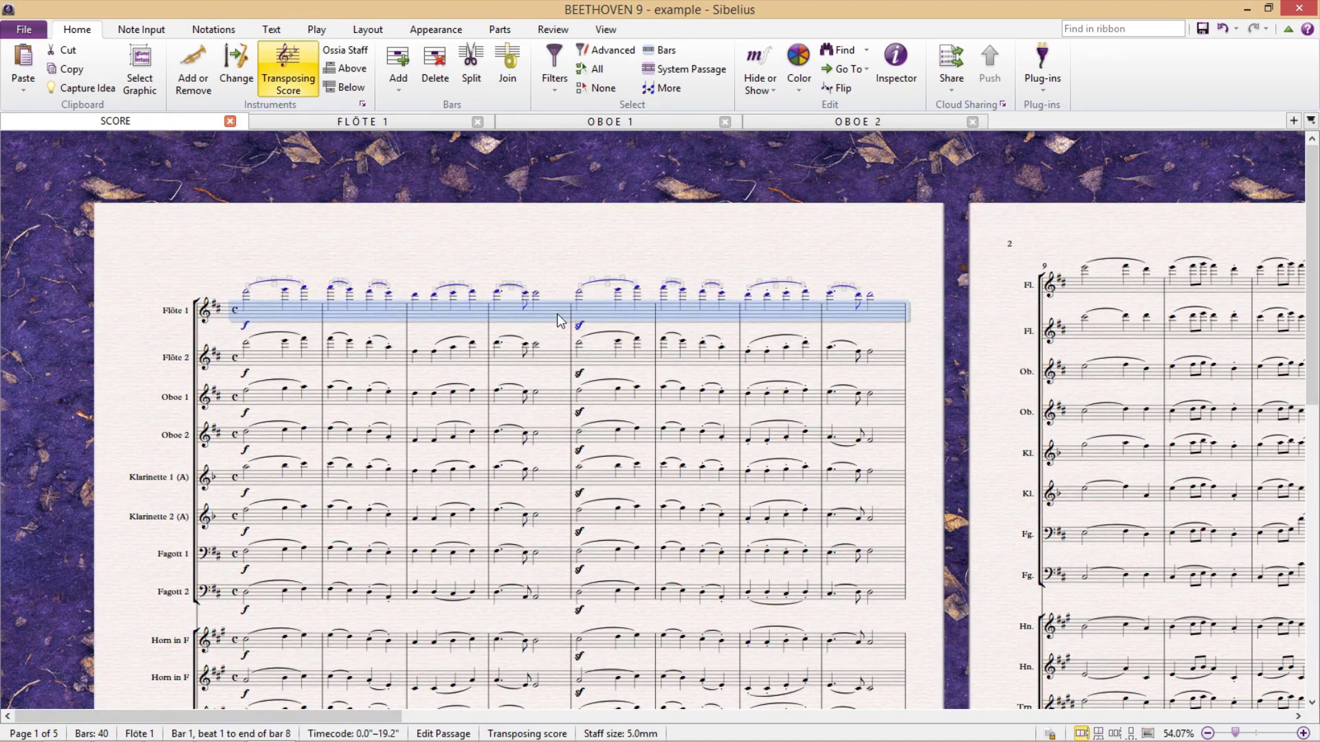
shift+click(563, 366)
click(141, 28)
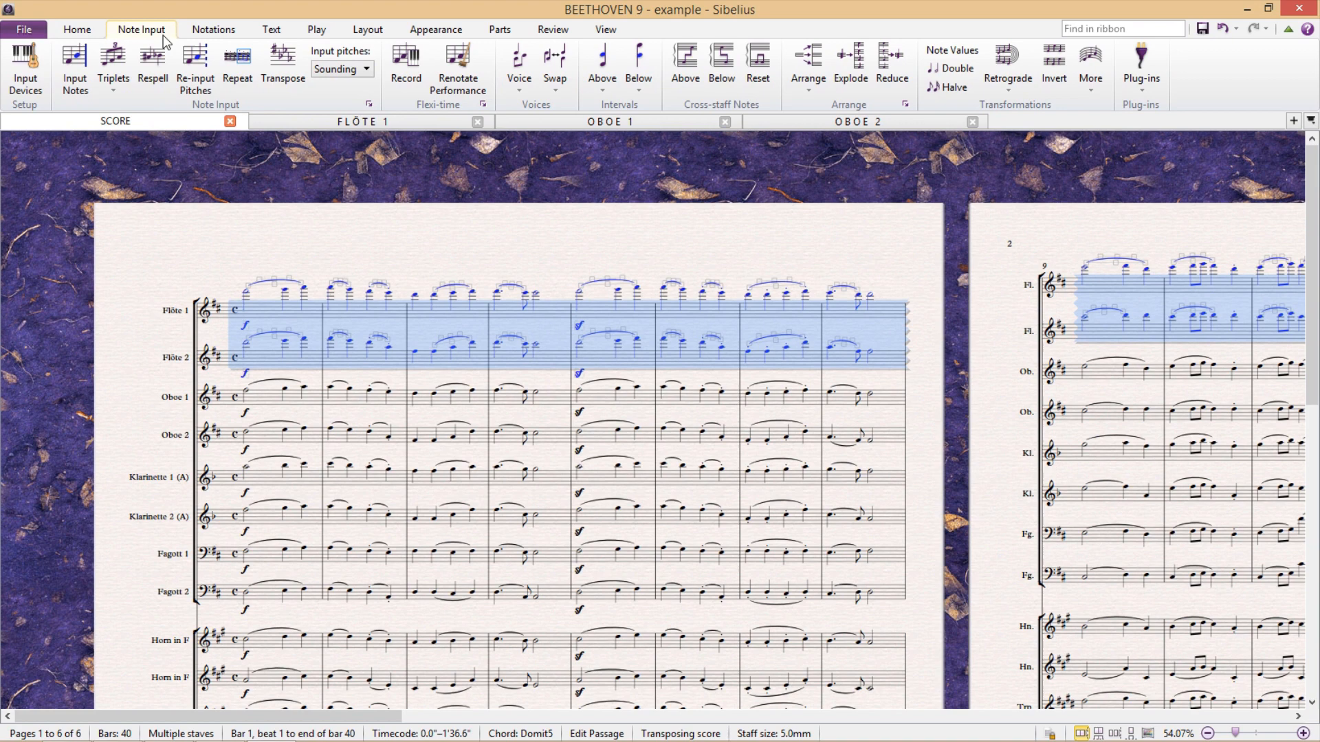
click(896, 63)
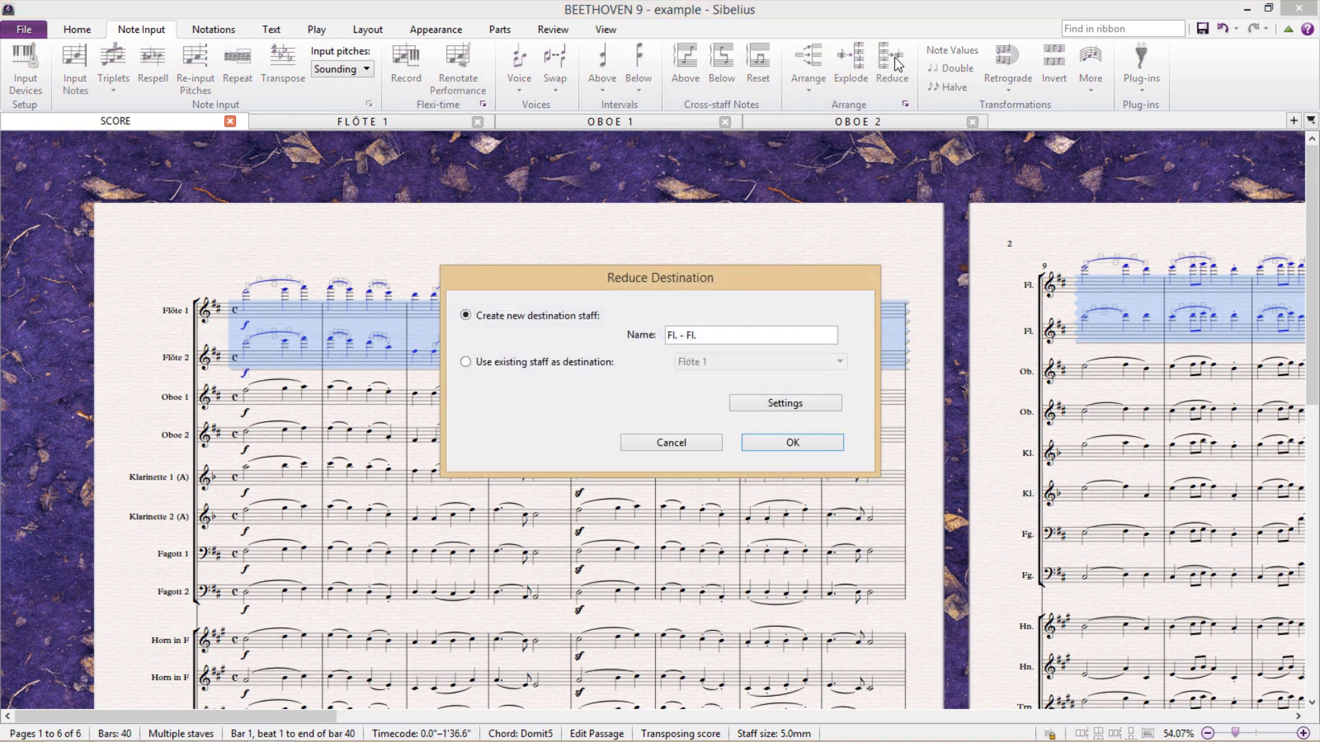
- Reduce both flutes into the existing Flöte 1 staff as destination and confirm
click(485, 367)
click(742, 360)
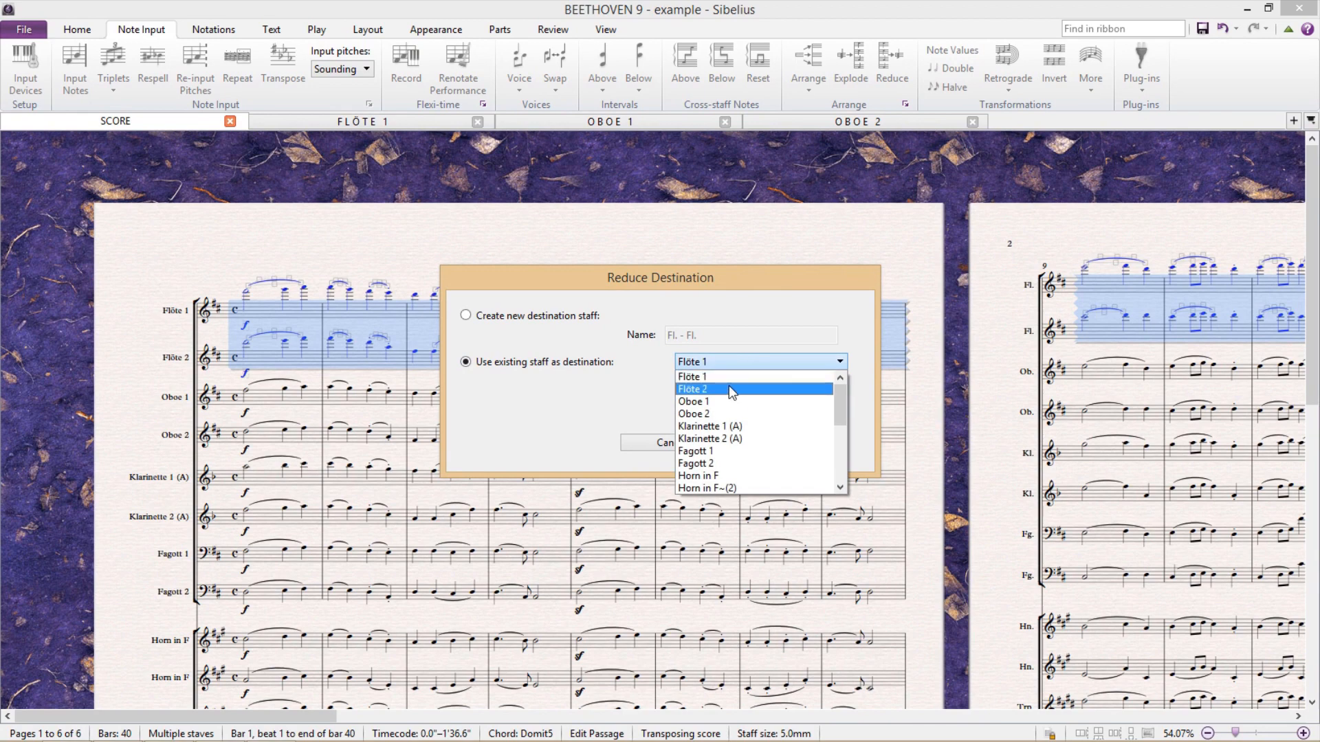
click(729, 382)
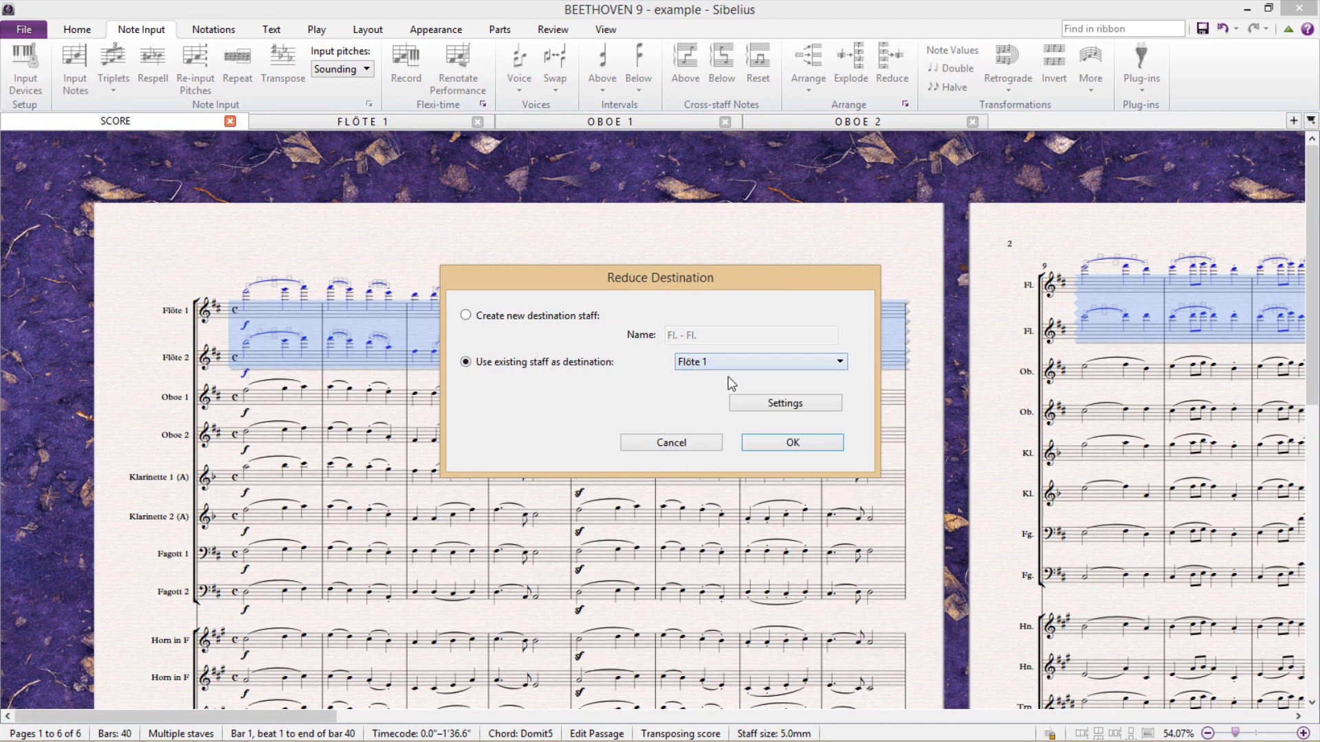
click(794, 447)
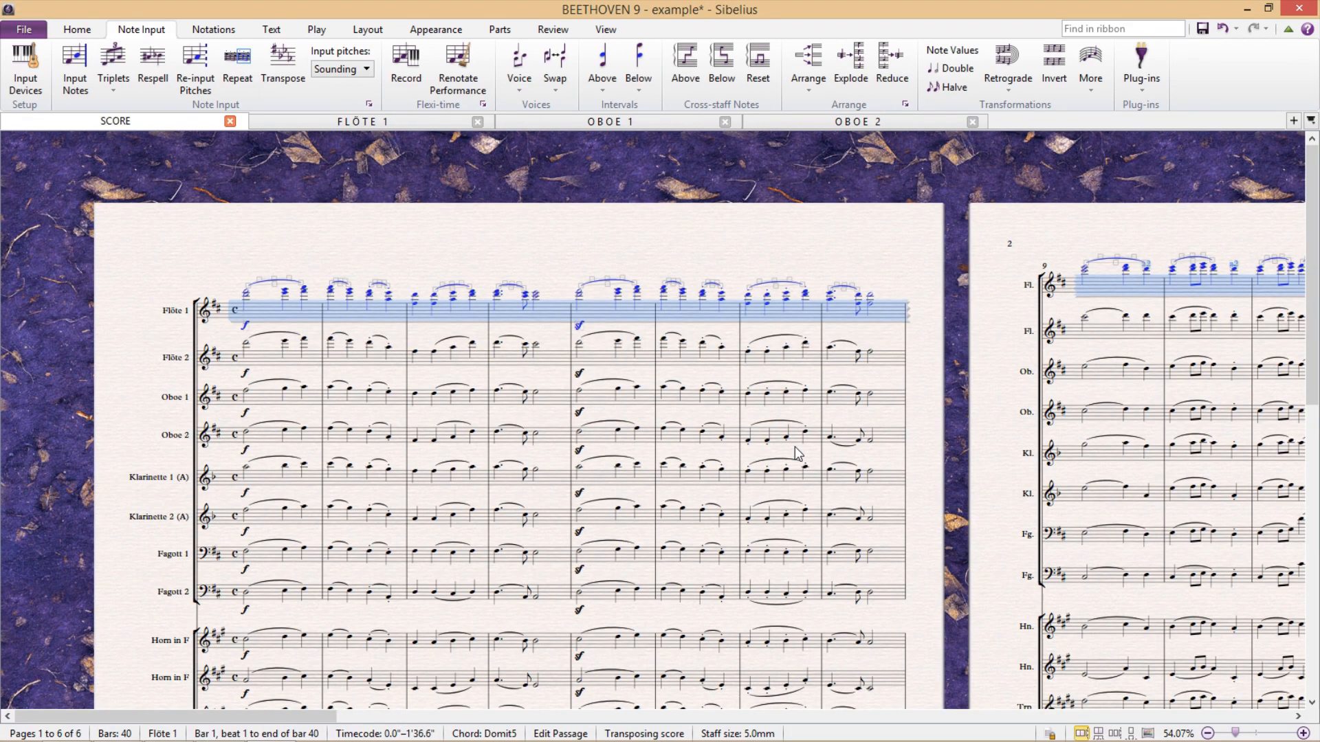
- Zoom in and inspect flute bars 26–27 on page 4, then clear the selection
click(898, 259)
key(ctrl+plus)
key(ctrl+plus)
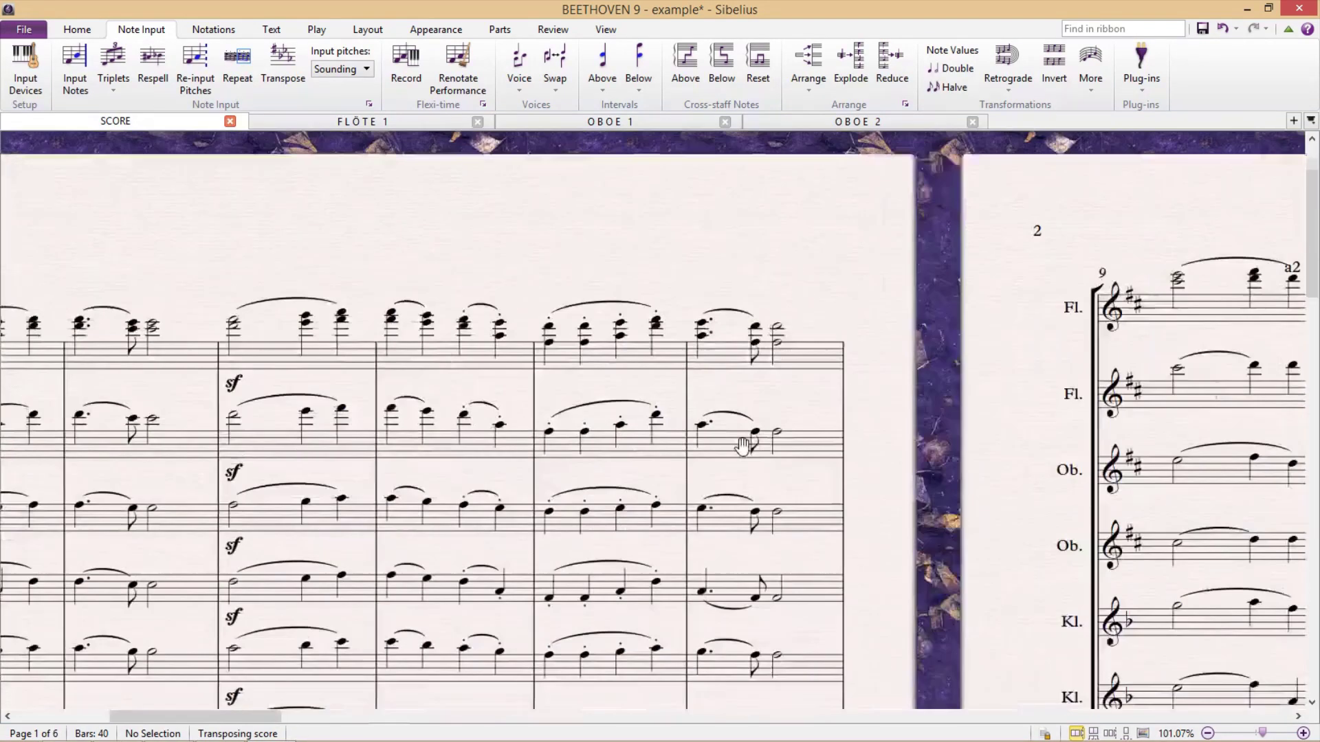
mouse_move(1010, 220)
mouse_down()
mouse_move(215, 265)
mouse_move(1190, 248)
mouse_move(309, 257)
mouse_up()
mouse_move(1032, 248)
mouse_down()
mouse_move(123, 254)
mouse_move(47, 279)
mouse_up()
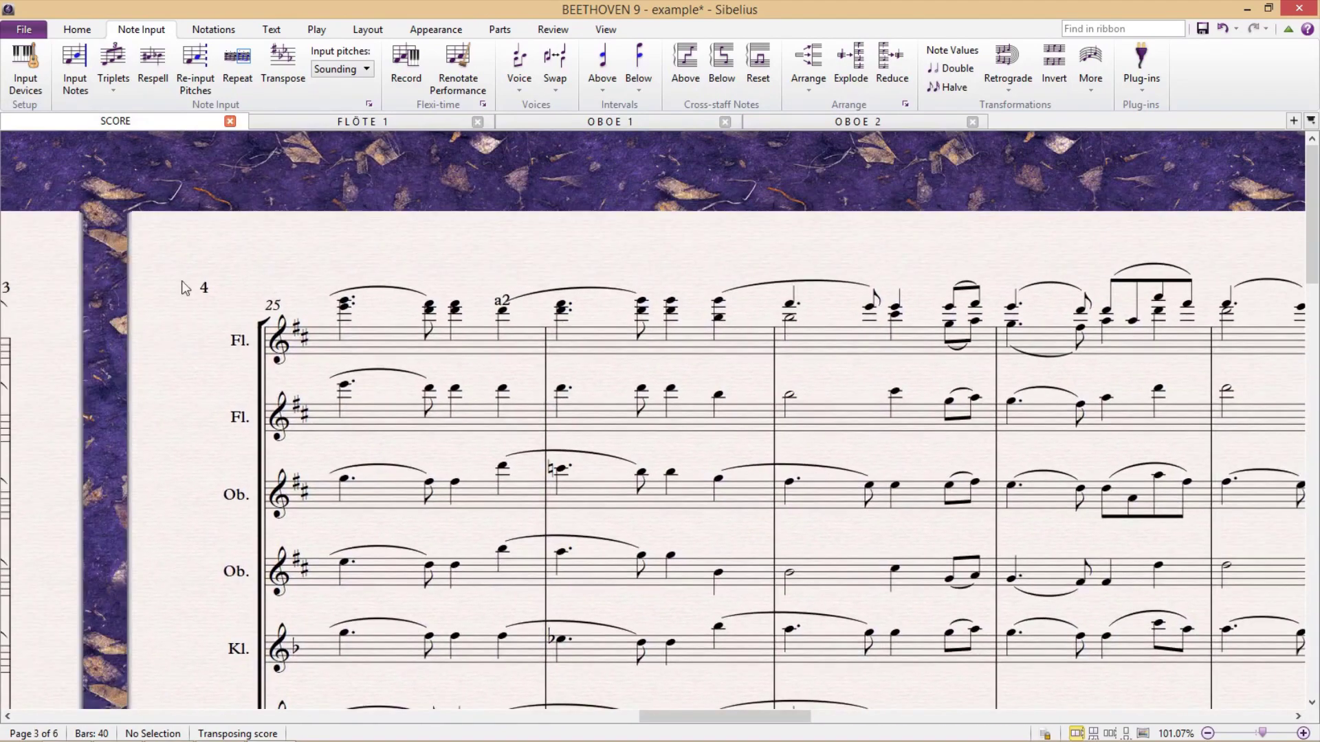
click(816, 339)
shift+click(593, 346)
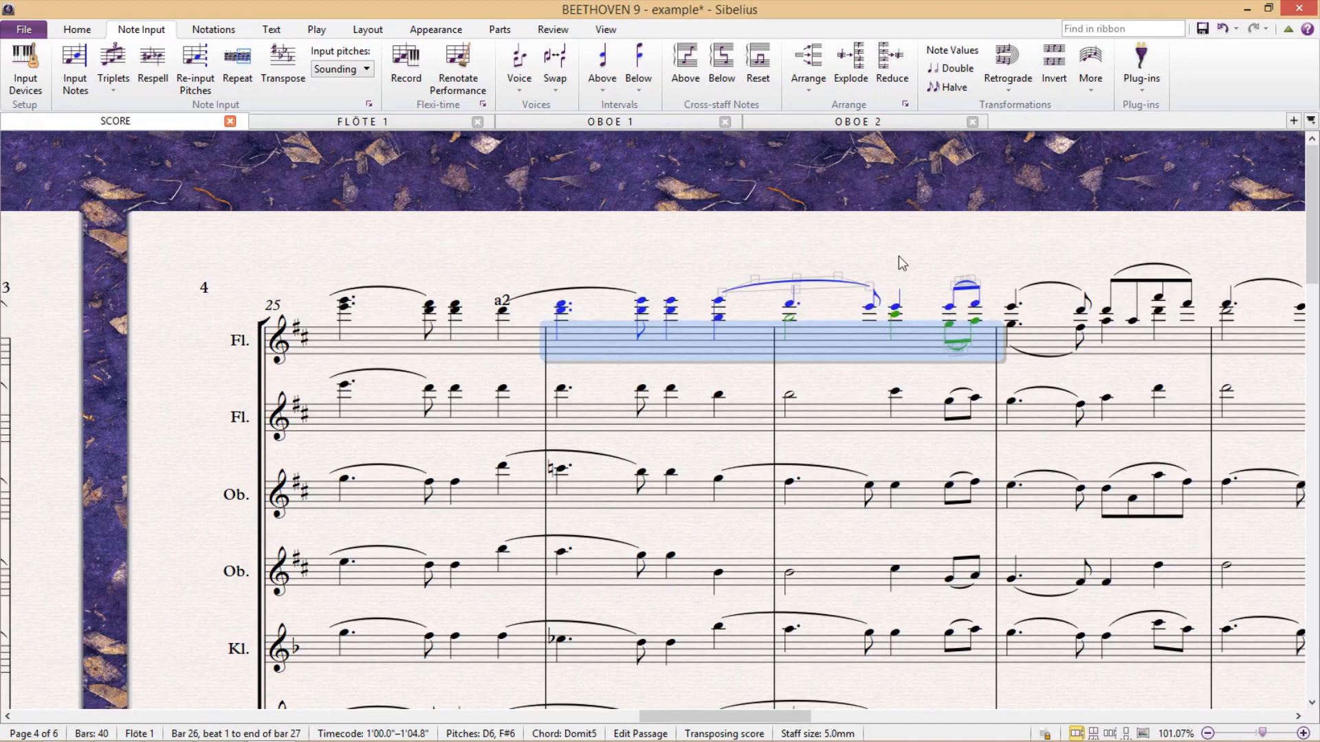
key(Escape)
- Pan back through the score to the start of page 2
mouse_move(187, 249)
mouse_down()
mouse_move(1278, 259)
mouse_move(292, 330)
mouse_up()
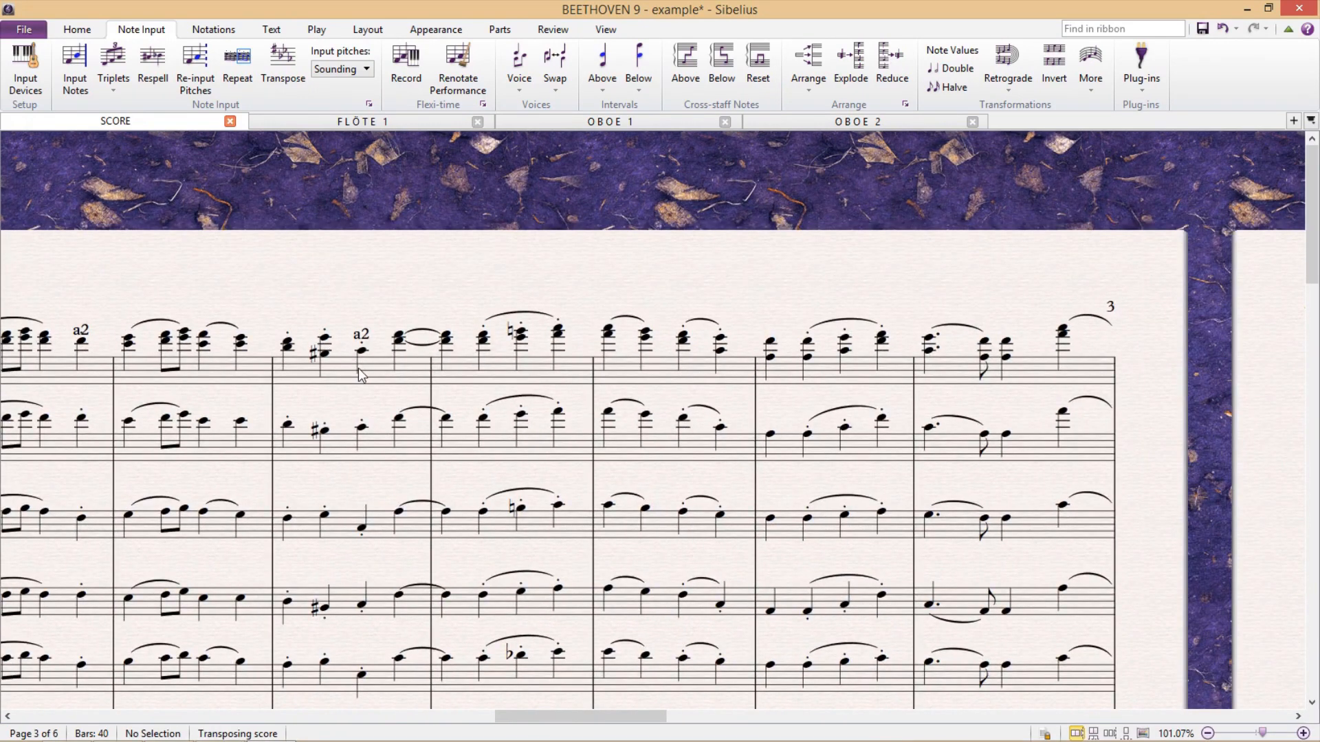
drag(193, 250, 625, 258)
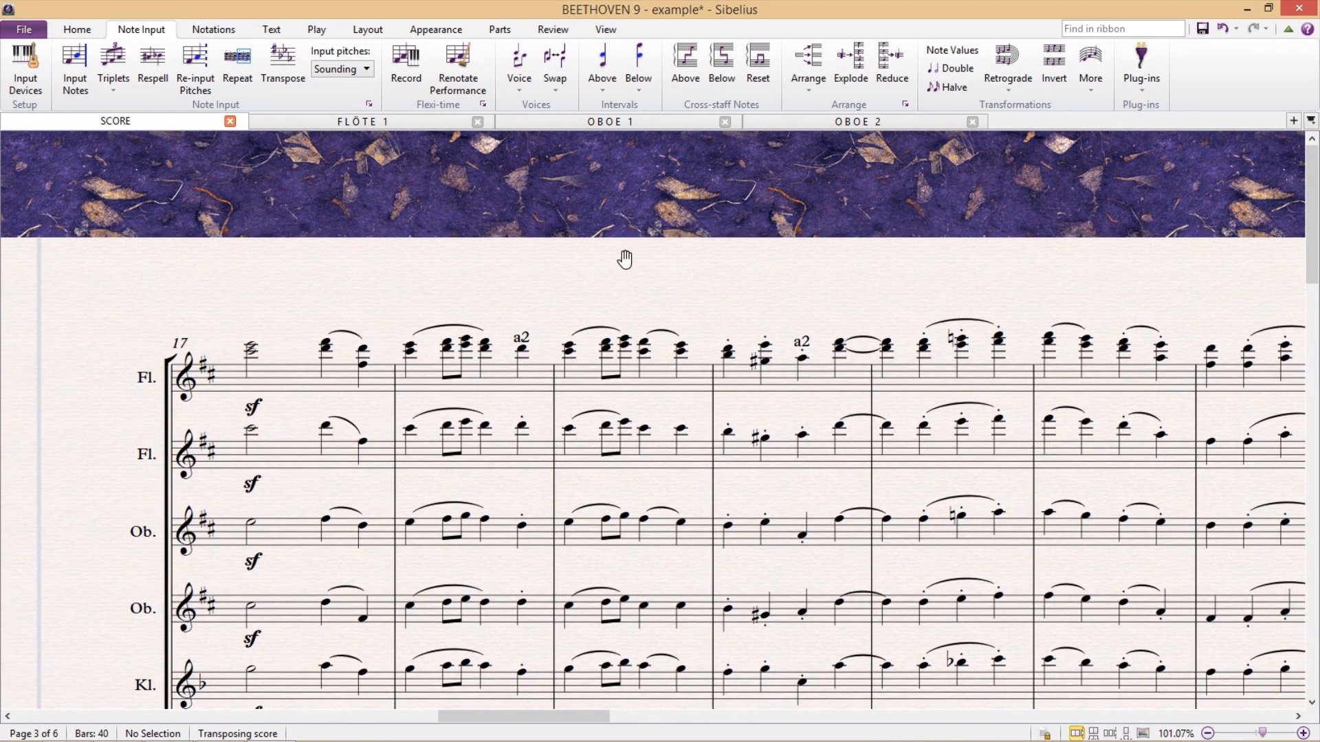
mouse_move(129, 289)
mouse_down()
mouse_move(319, 351)
mouse_move(650, 299)
mouse_up()
drag(310, 309, 649, 299)
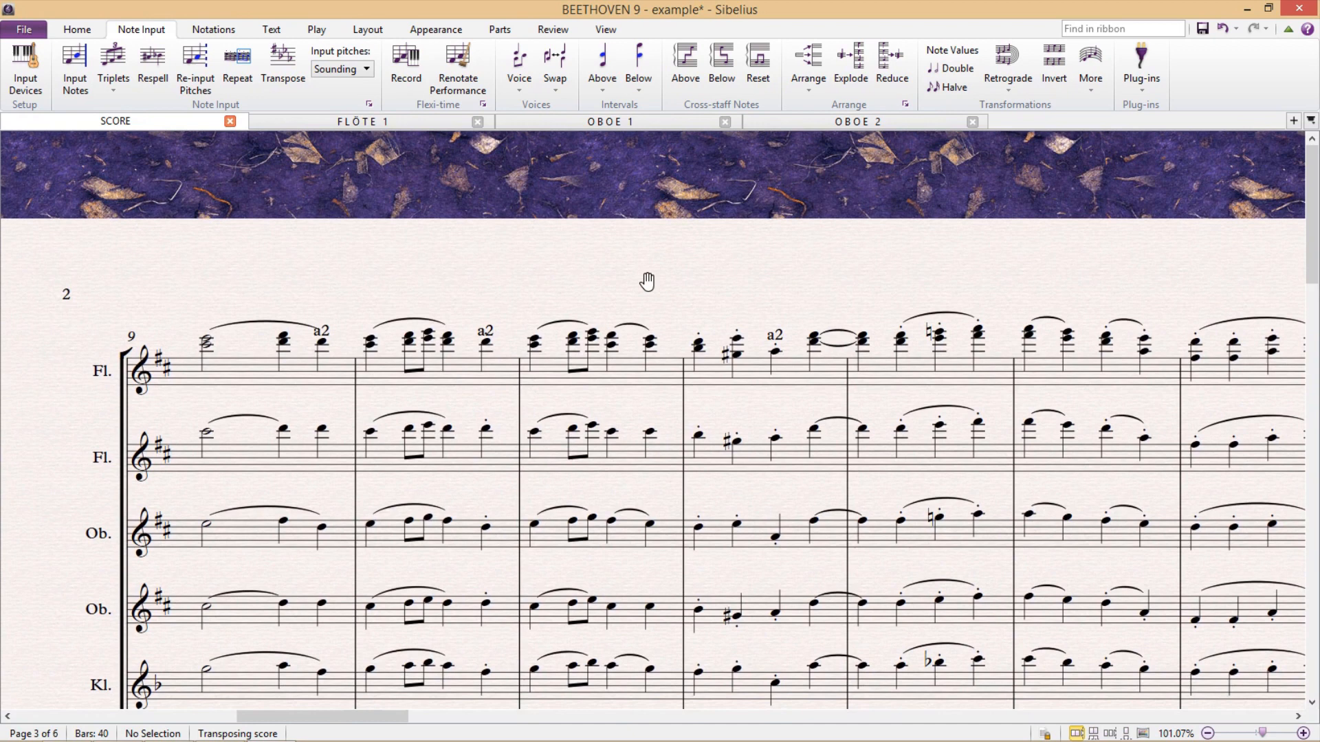
- Nudge the a2 markings in flute bars 9–12 upward clear of the notes
click(322, 332)
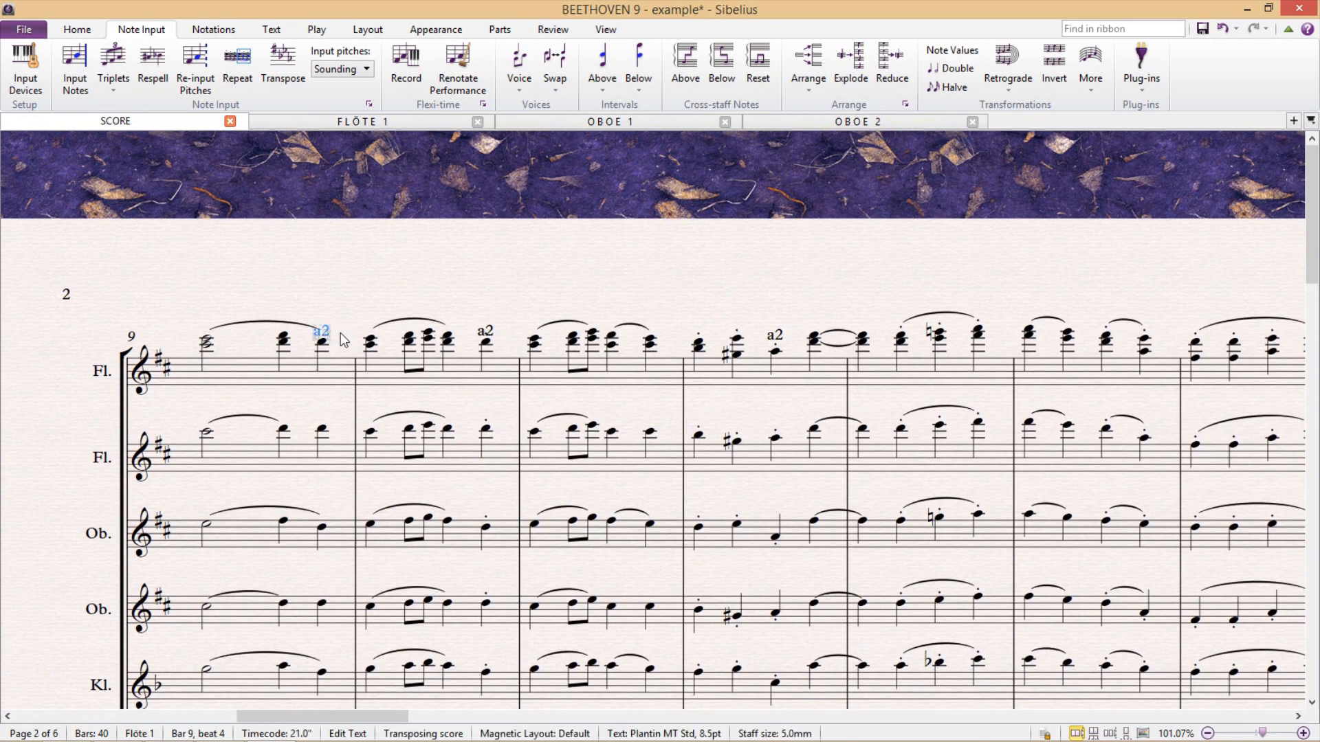
click(486, 332)
key(Up)
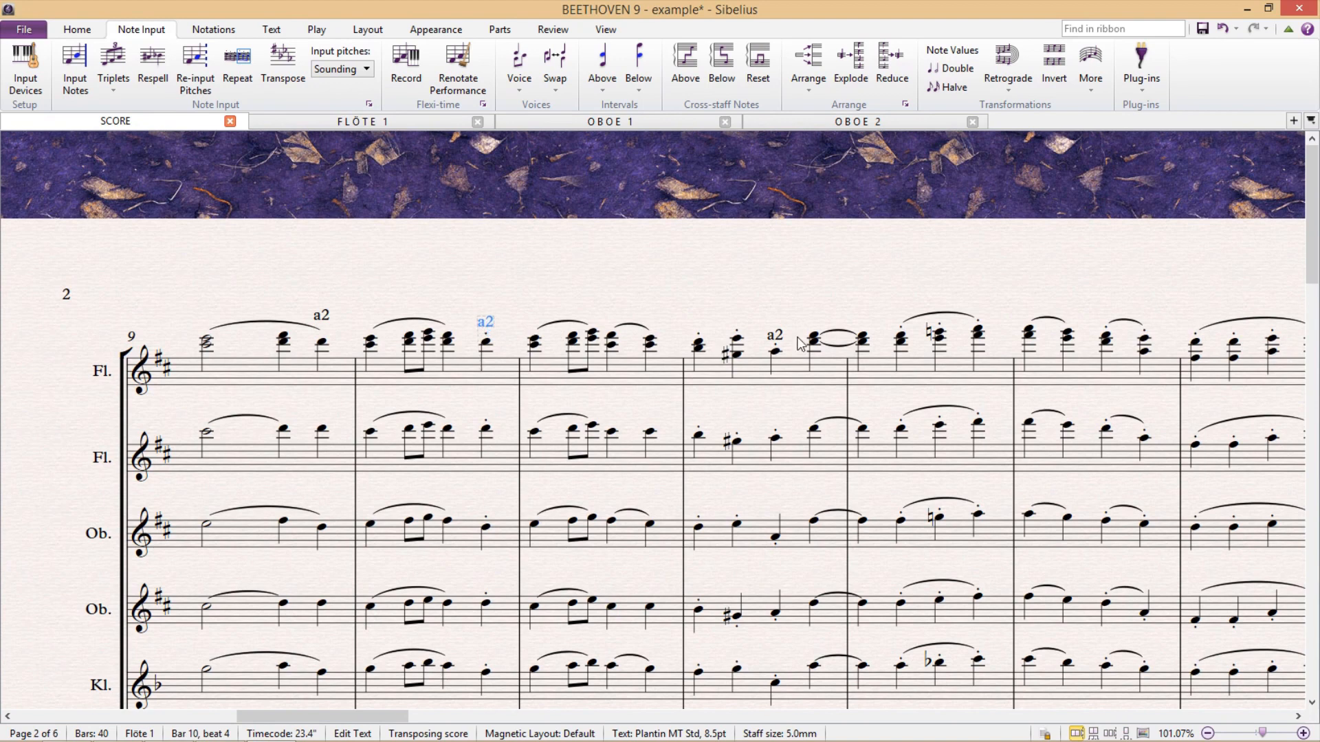
click(775, 332)
key(Escape)
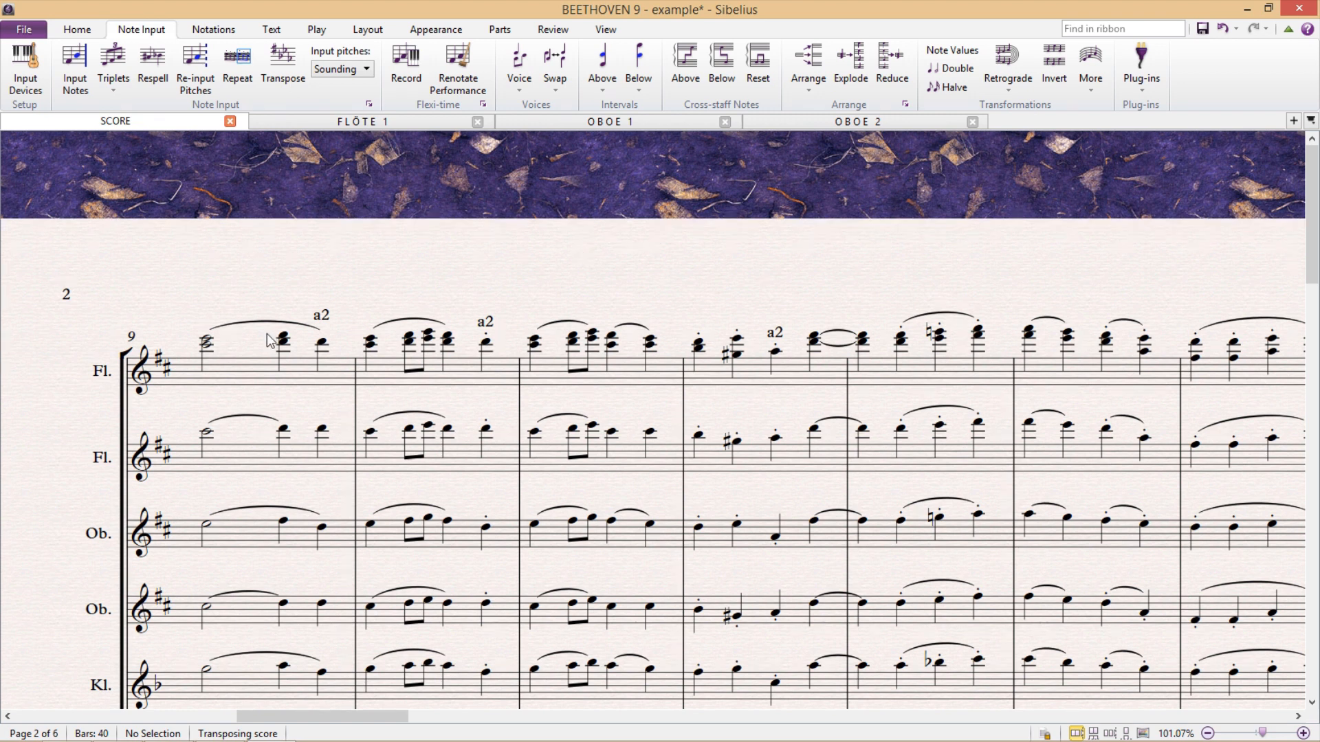
- Filter the text in flute bars 9–12 and delete the a2 markings
click(255, 382)
shift+click(753, 382)
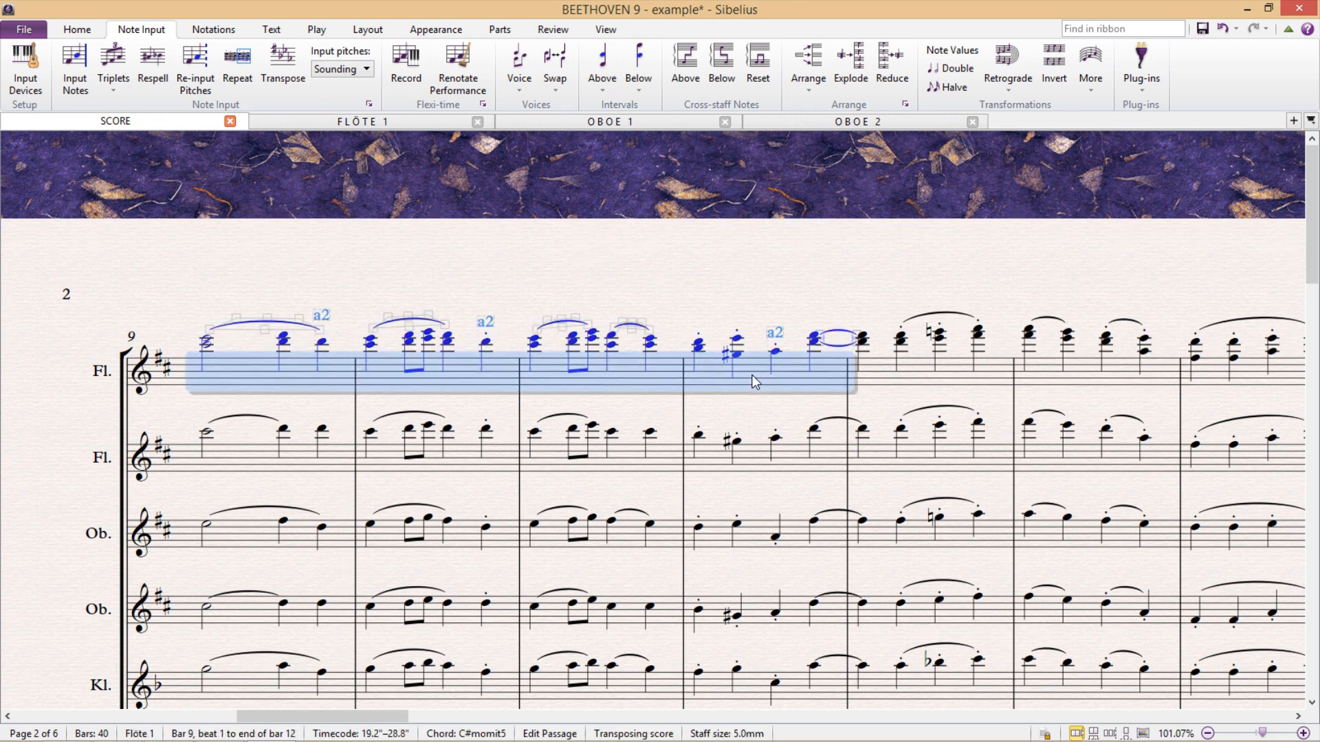
key(ctrl+alt+t)
key(Delete)
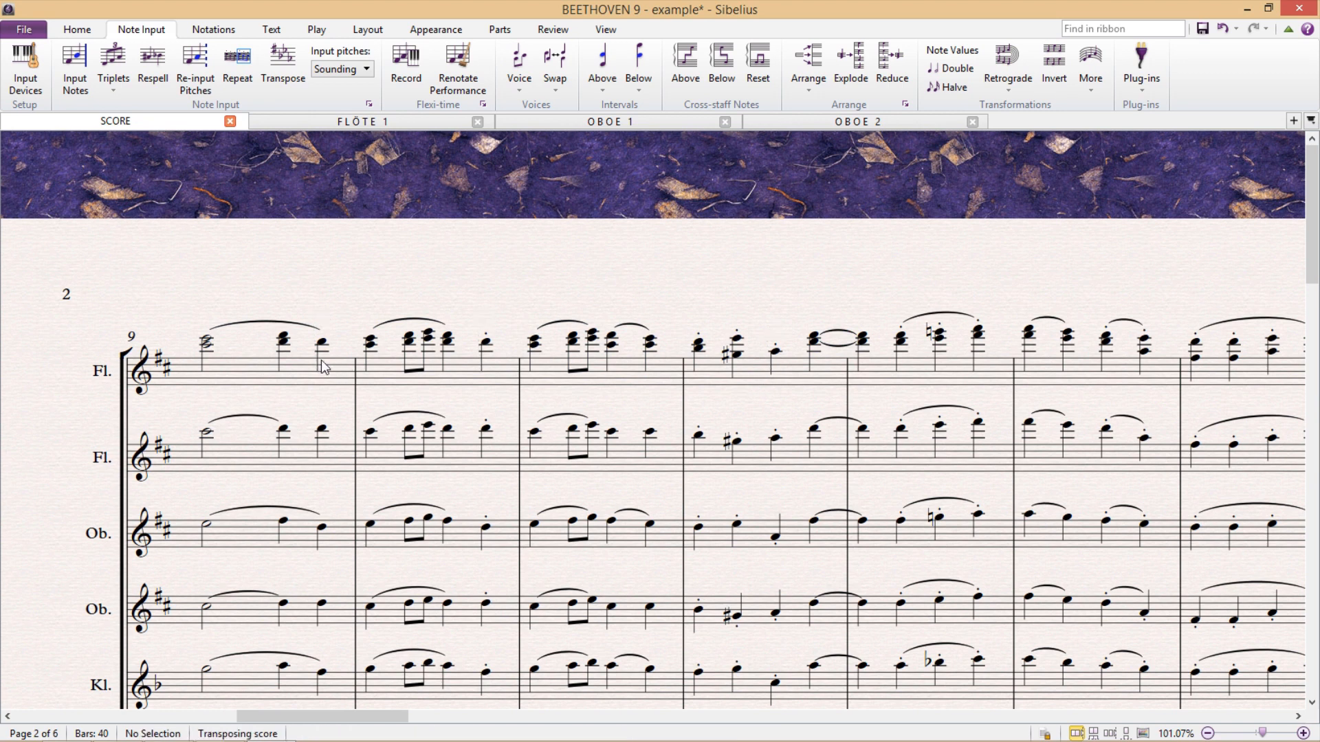
- Copy the bar 10 note into bar 12 beat 3 with Alt-click
click(323, 351)
click(481, 344)
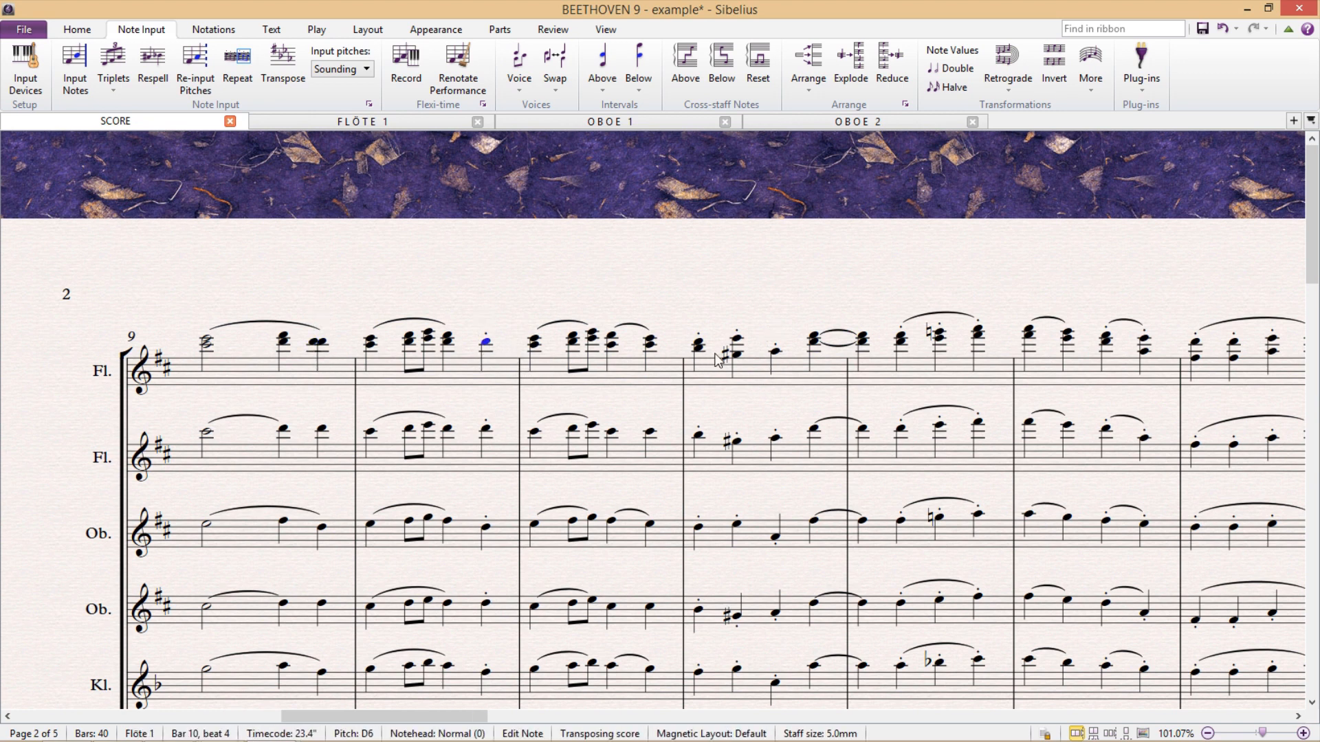
alt+click(776, 356)
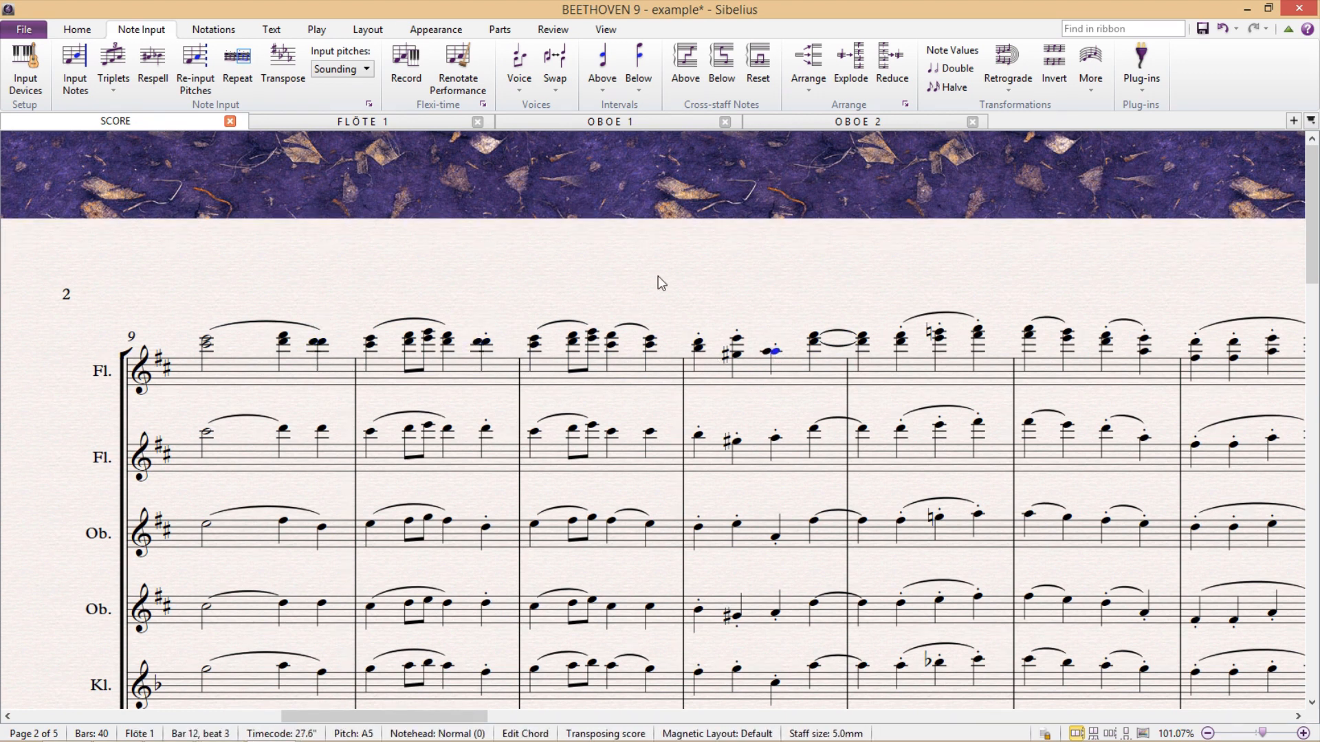
key(Escape)
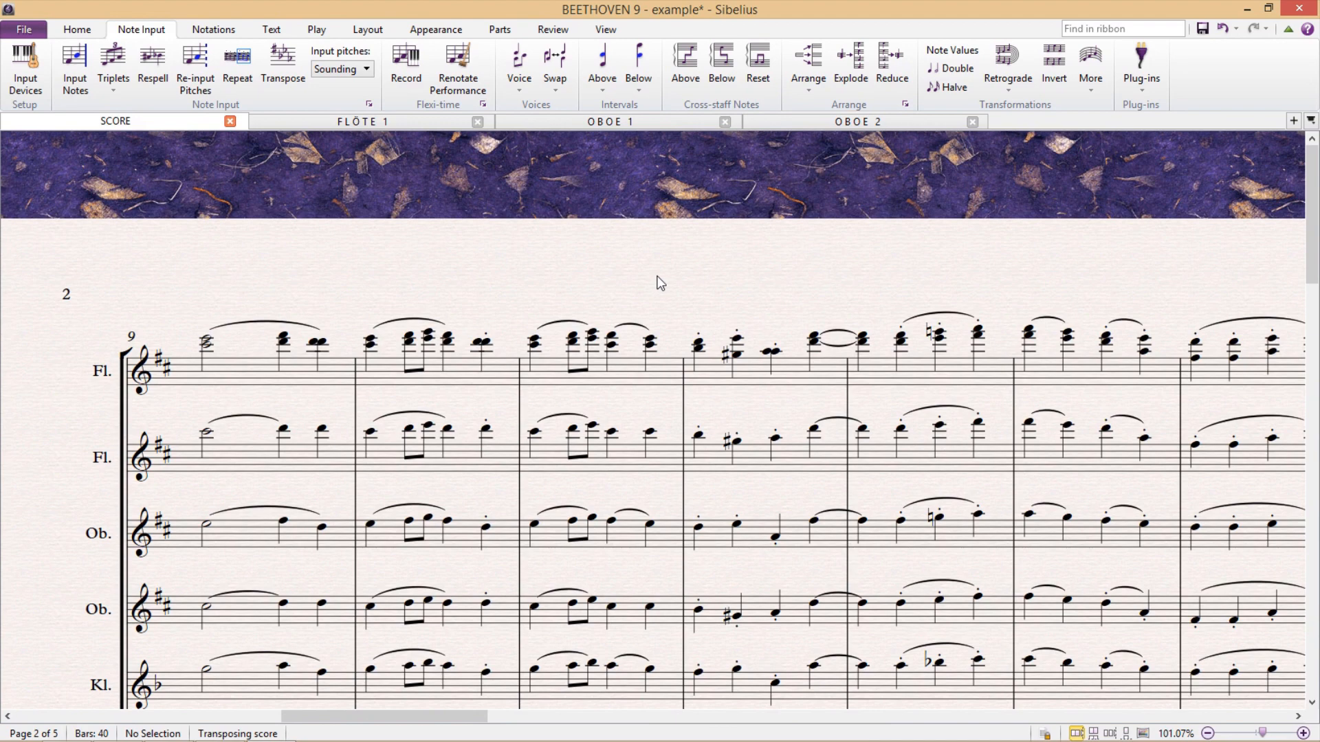
- Filter the bottom notes of flute bars 9–16 and move them into voice 2
click(261, 382)
key(ctrl+minus)
key(ctrl+minus)
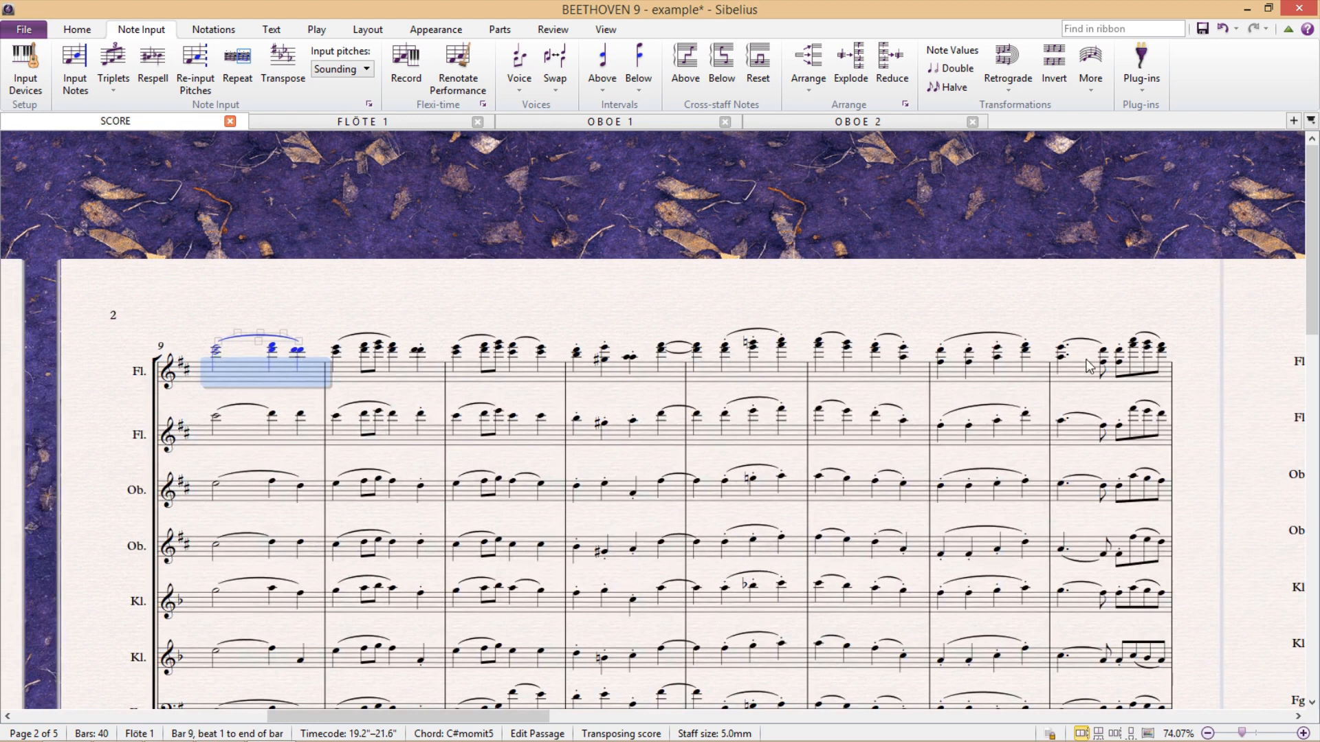
shift+click(1075, 370)
key(ctrl+shift+a)
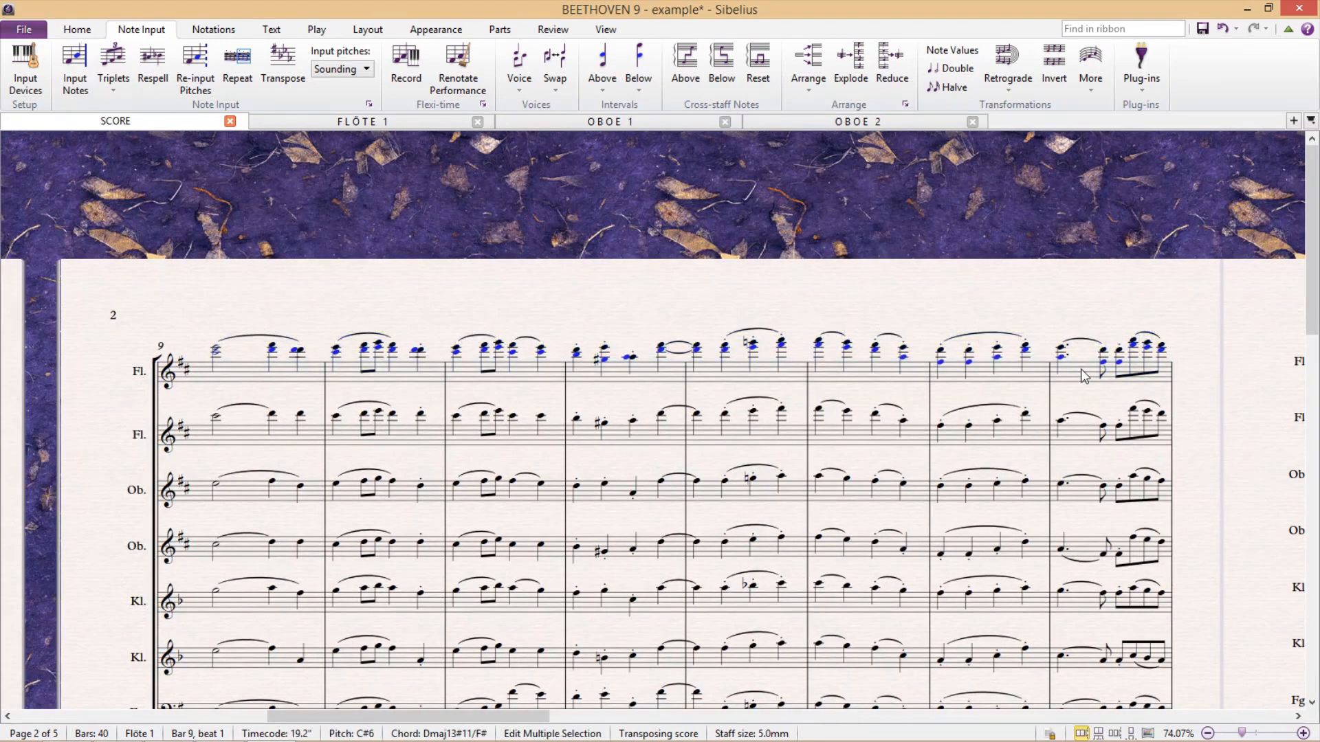
key(alt+2)
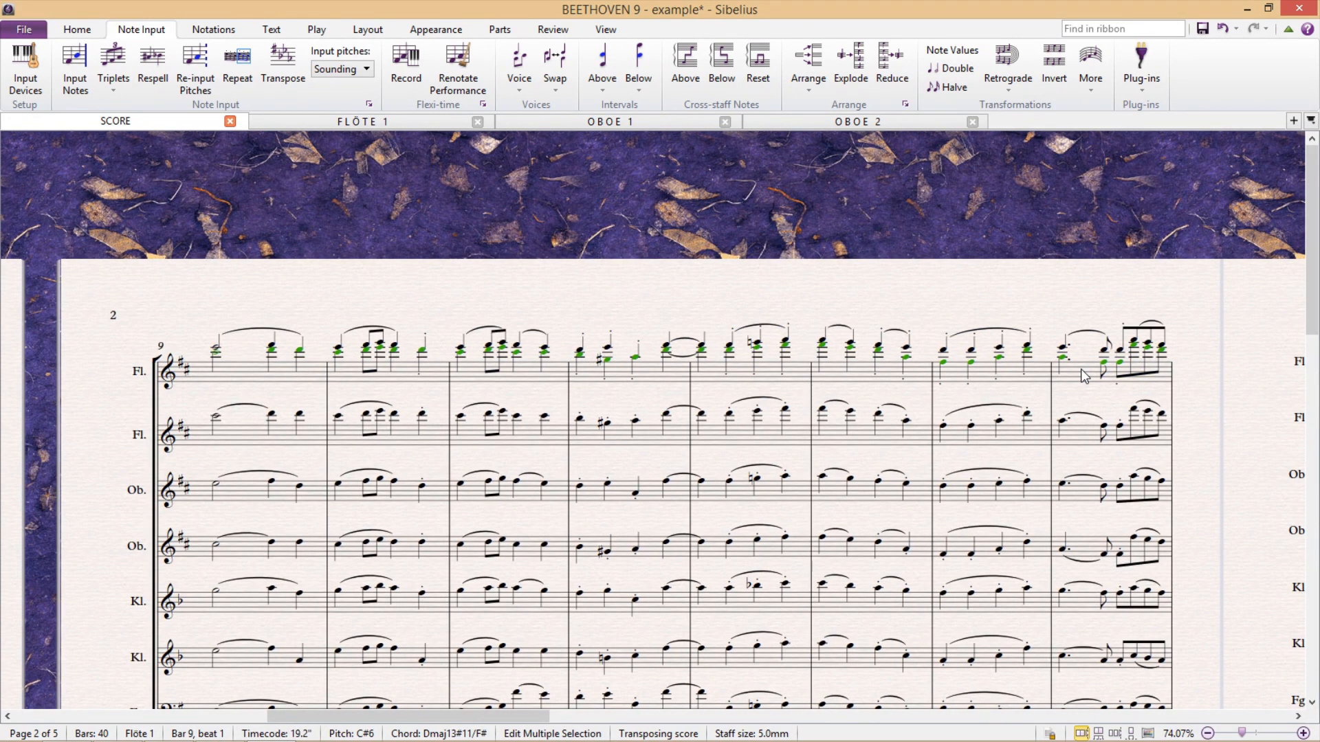
key(Escape)
- Undo the voice change in bar 10, returning it to single-voice chords
click(428, 382)
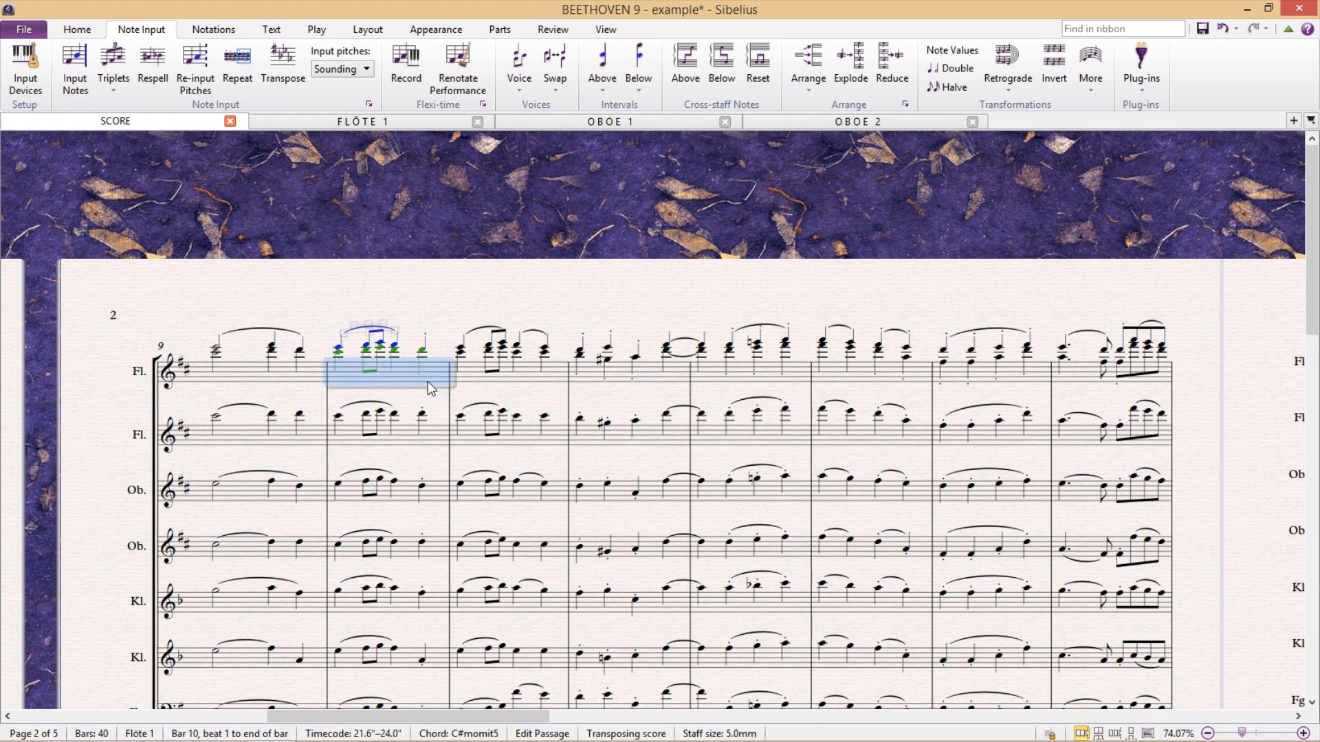
key(ctrl+plus)
key(ctrl+plus)
key(ctrl+z)
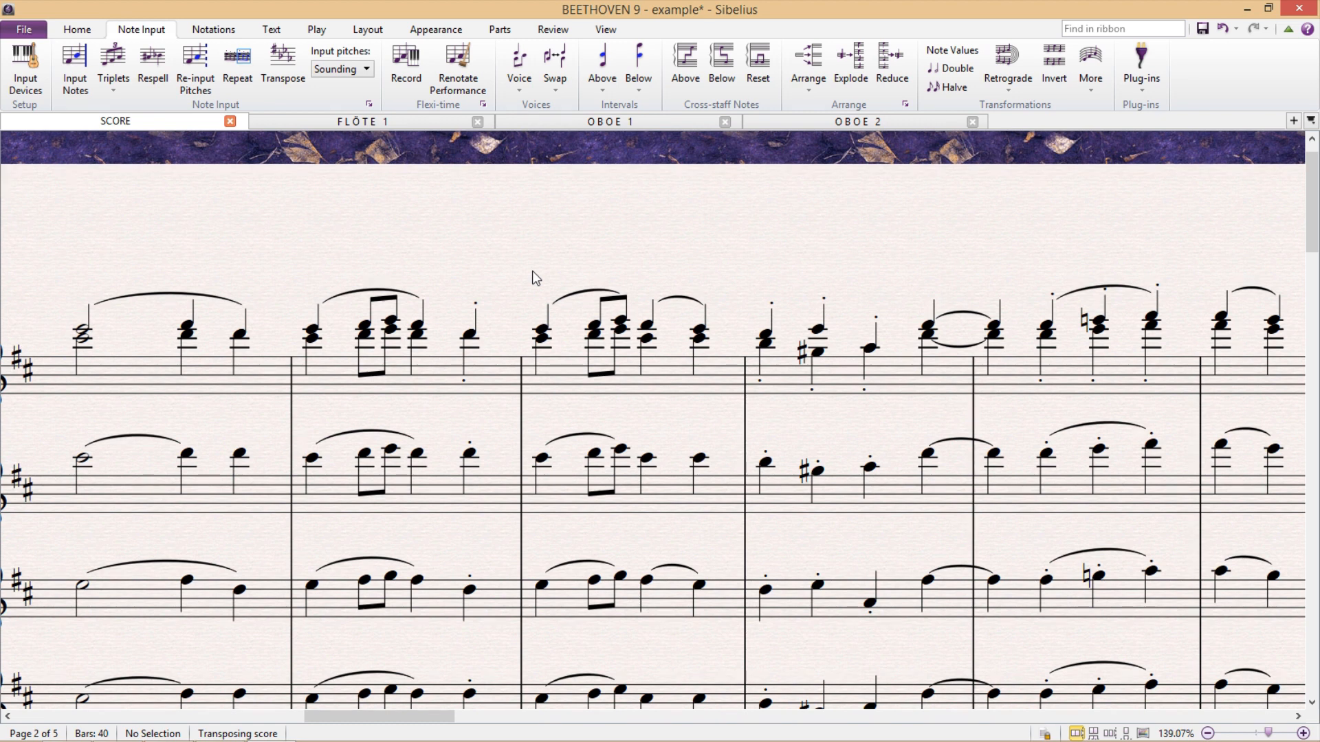
scroll(533, 271, down, 3)
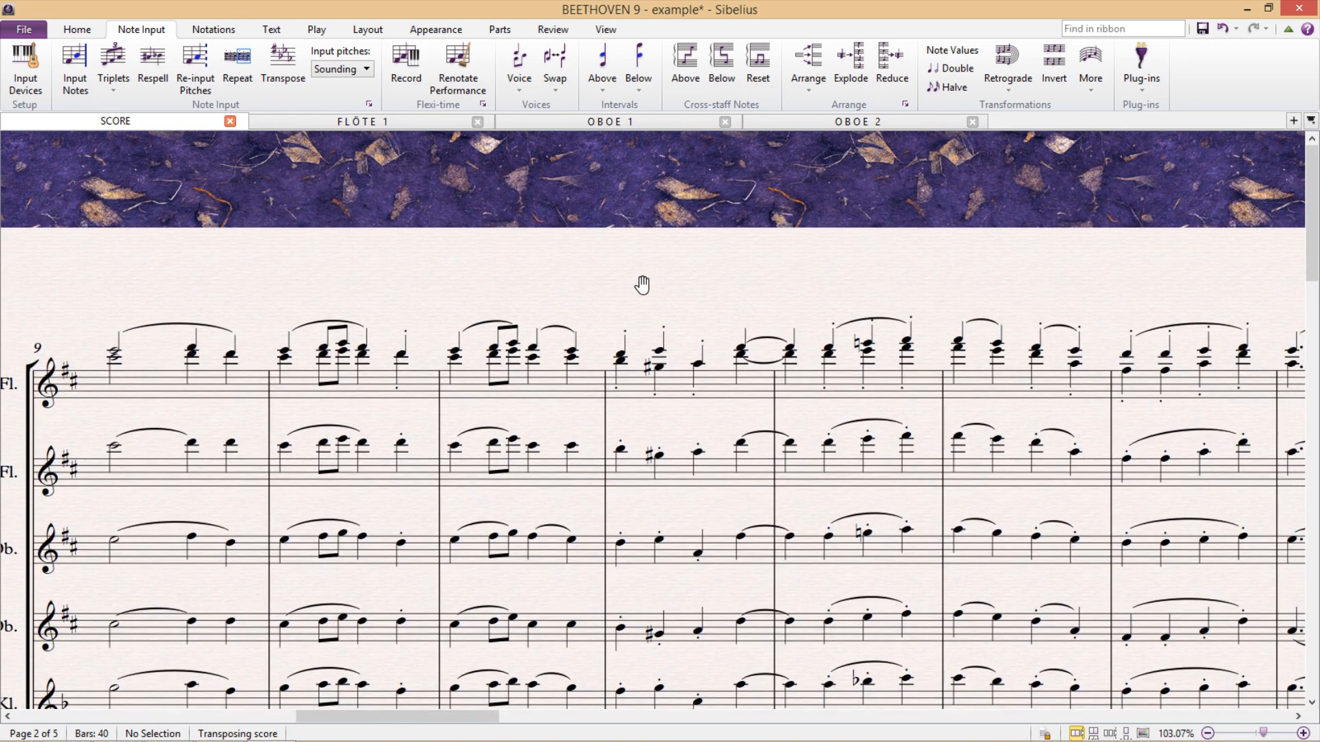
drag(640, 288, 1134, 283)
drag(360, 339, 1109, 336)
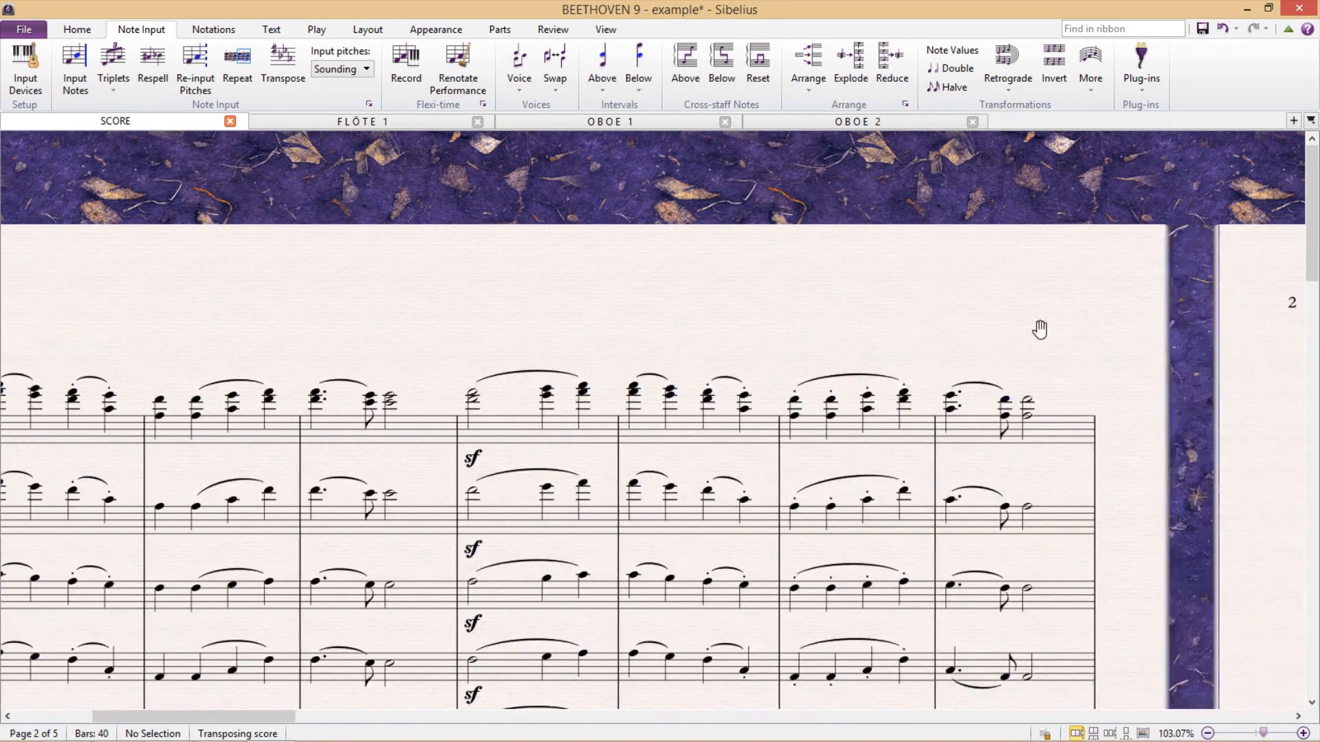
drag(552, 317, 787, 294)
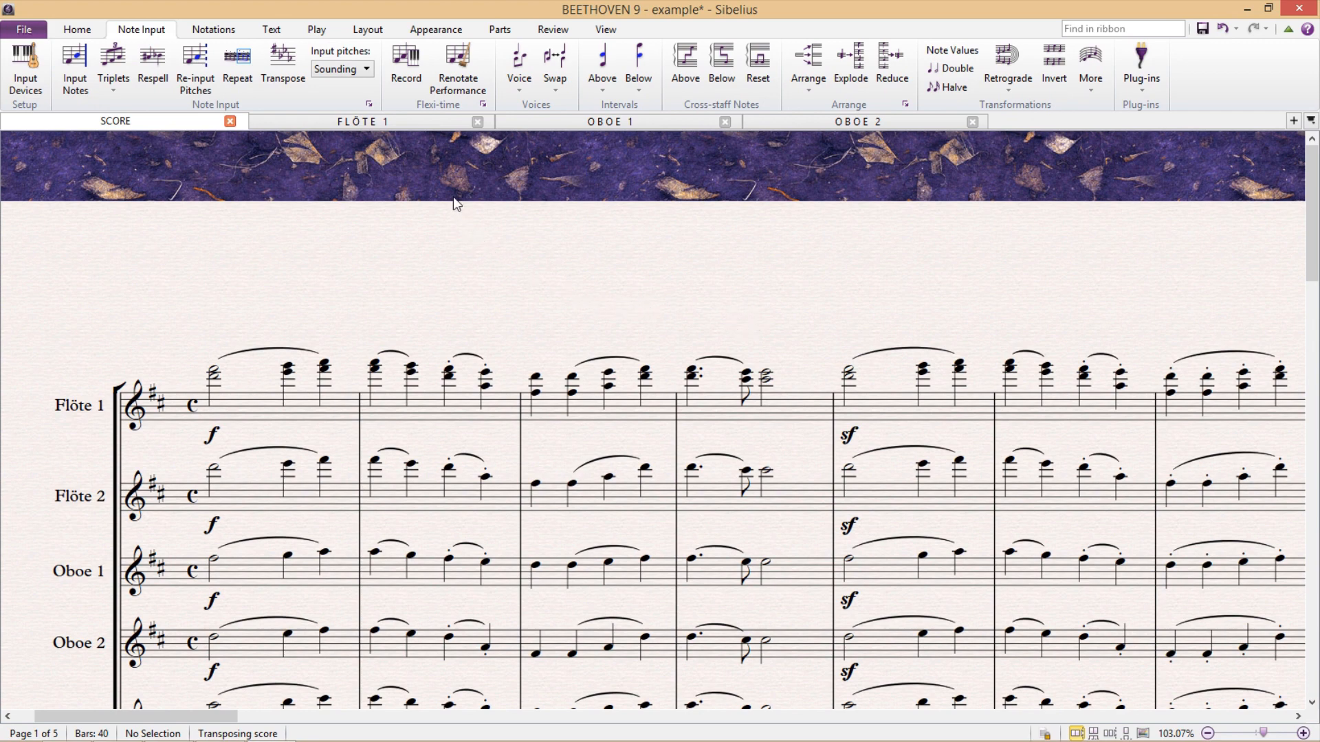
- View the Flöte 1 part briefly, then return to the full score via the SCORE tab
click(434, 123)
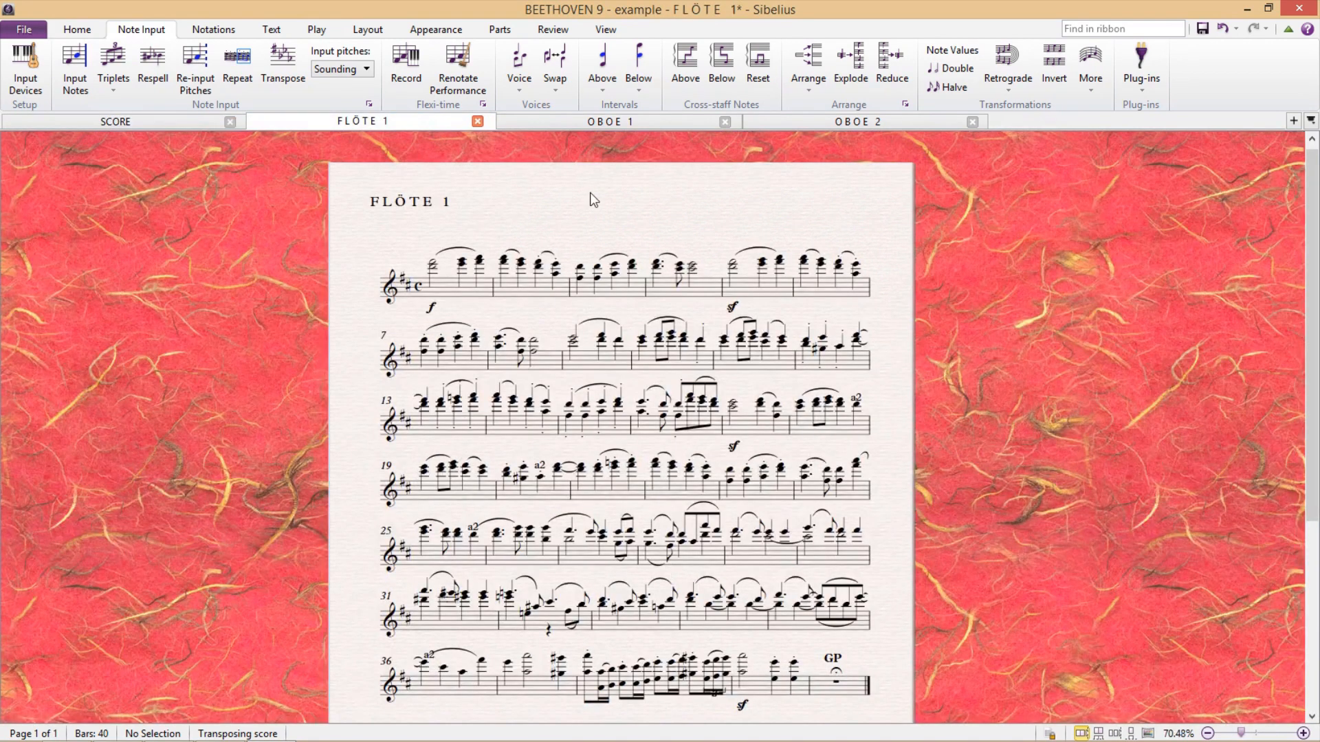
drag(571, 192, 551, 207)
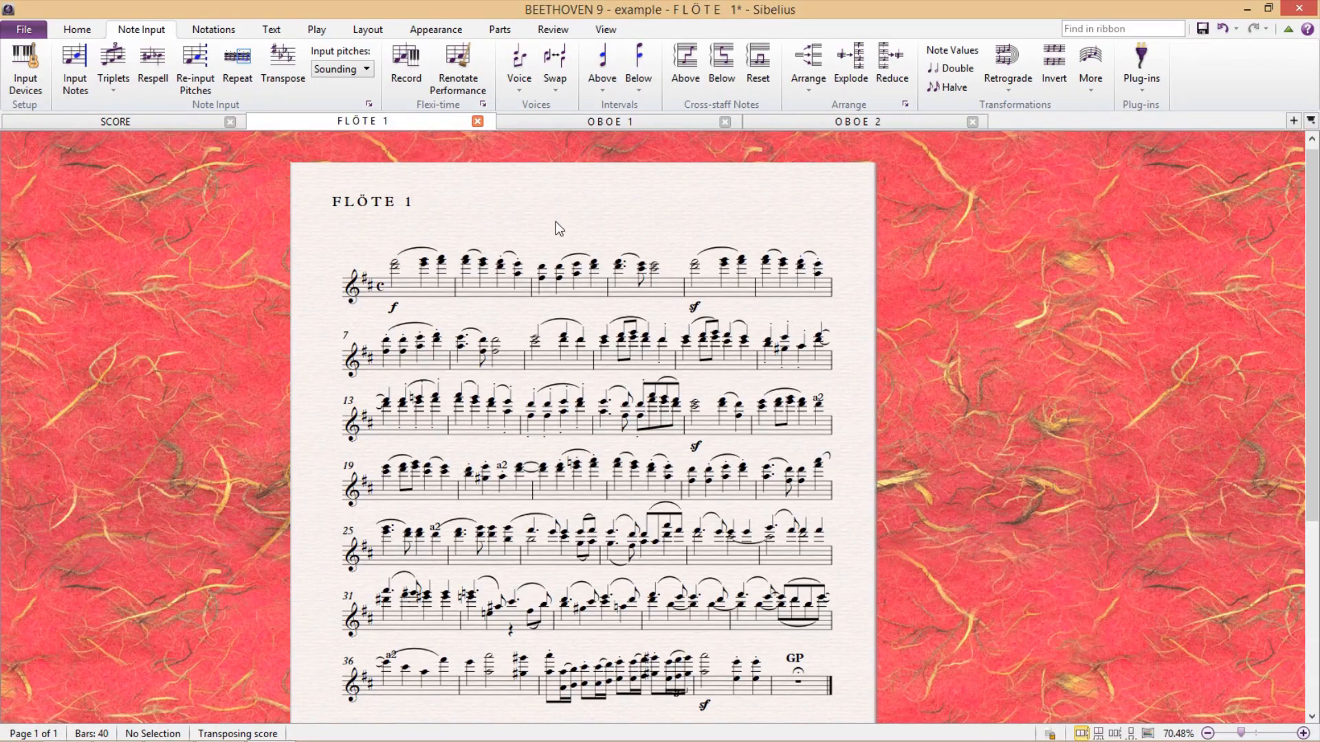
scroll(557, 222, up, 3)
scroll(552, 229, up, 3)
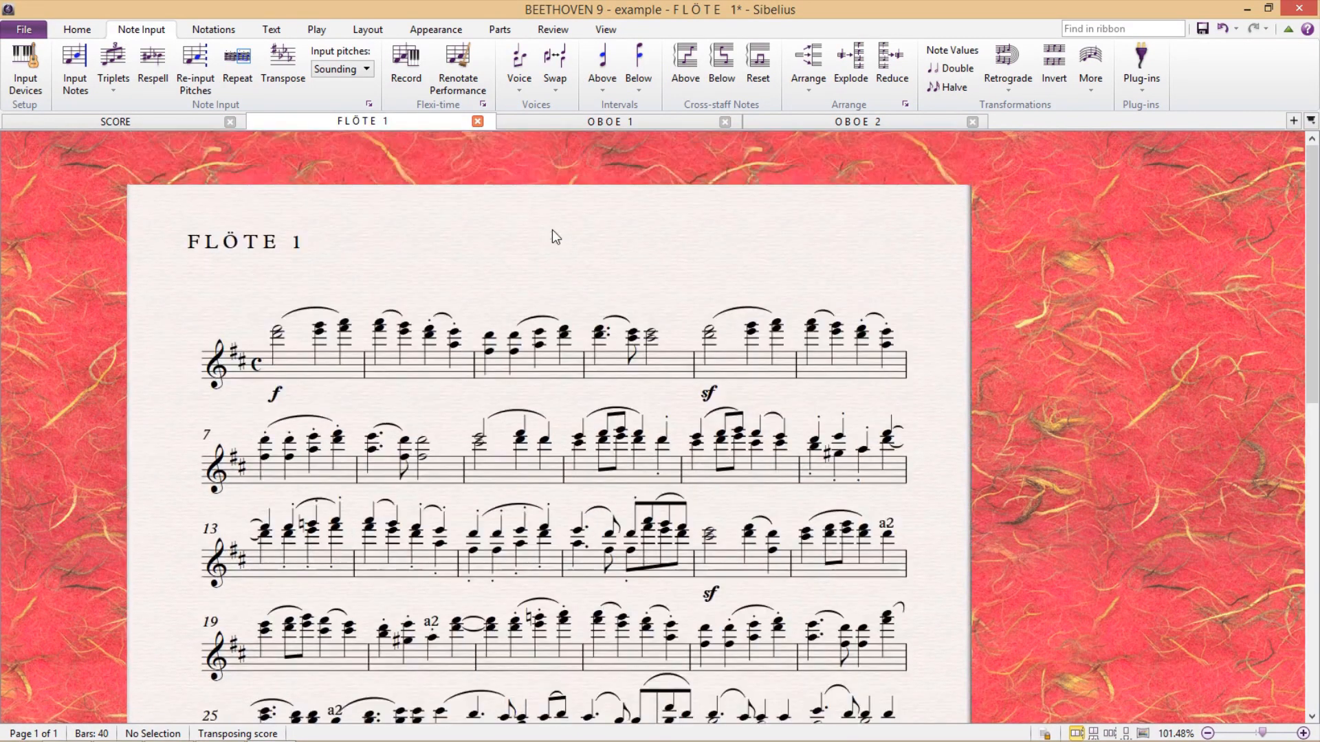
drag(552, 230, 552, 224)
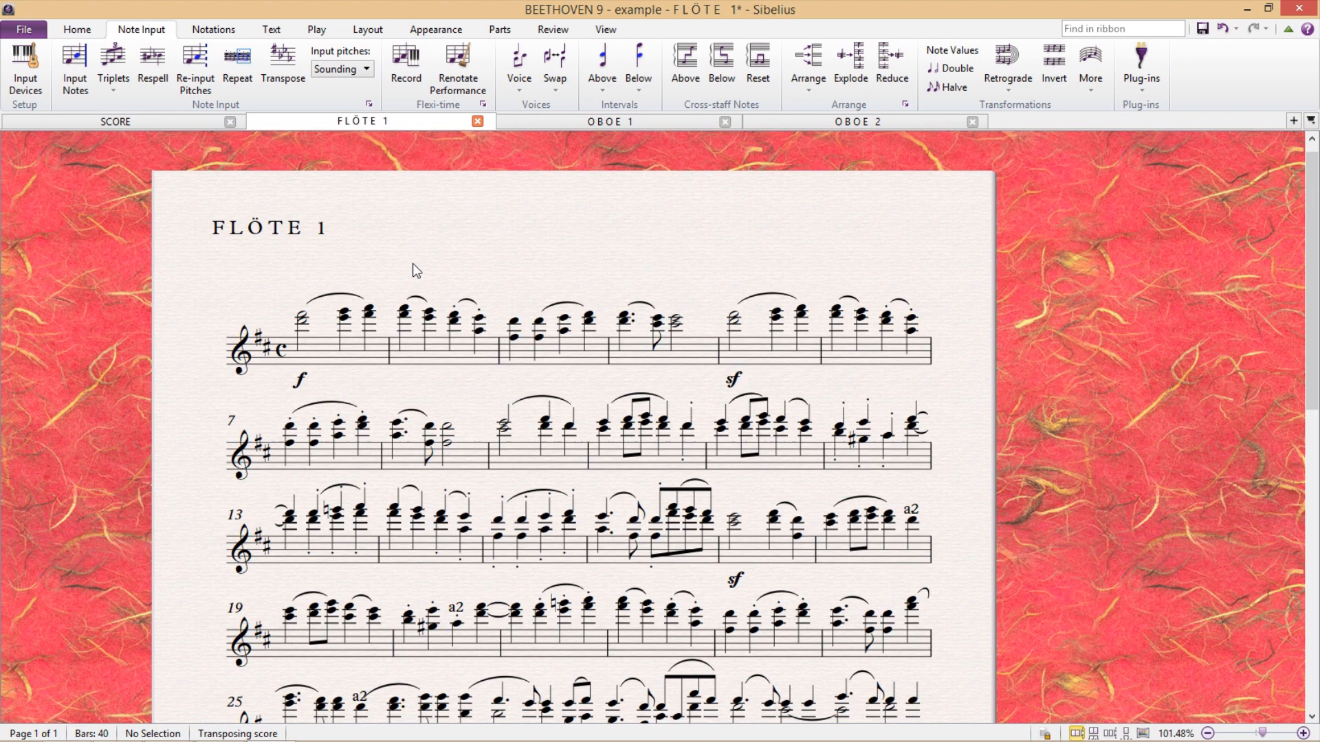
click(197, 126)
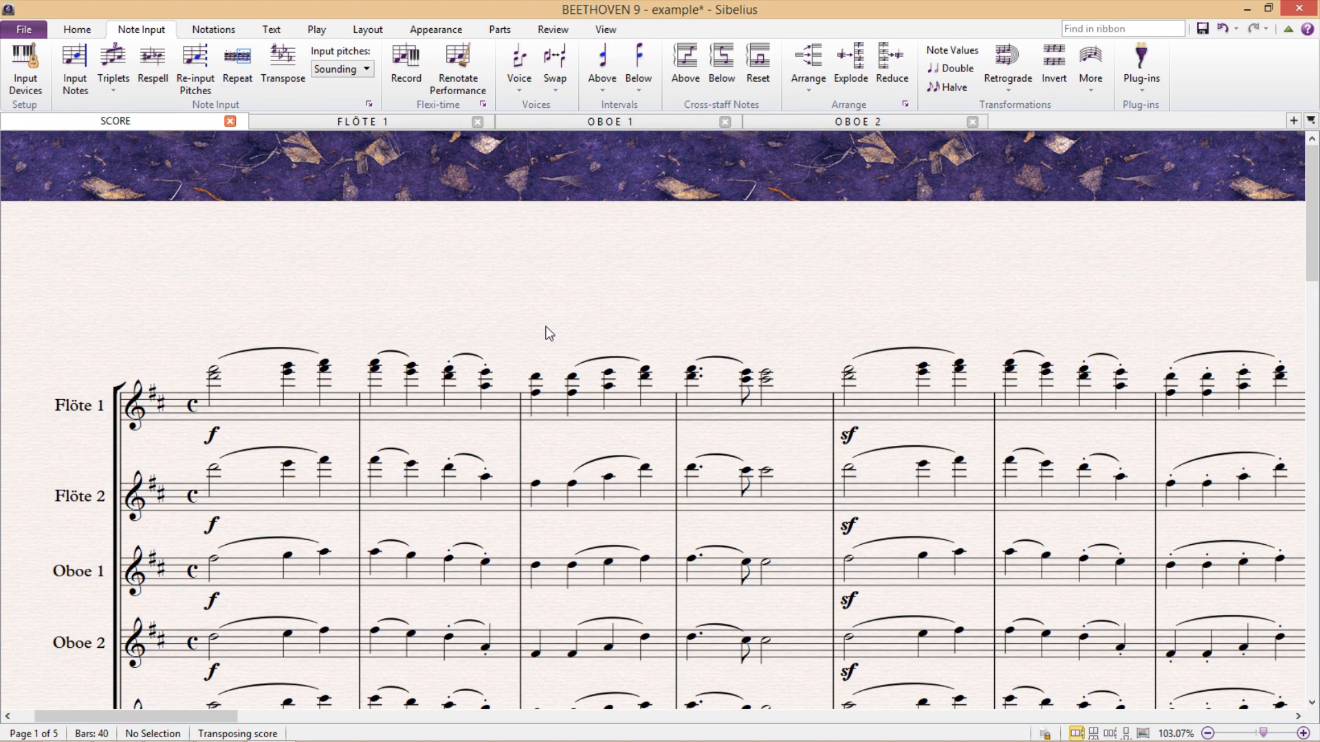
ctrl+scroll(725, 361, down, 3)
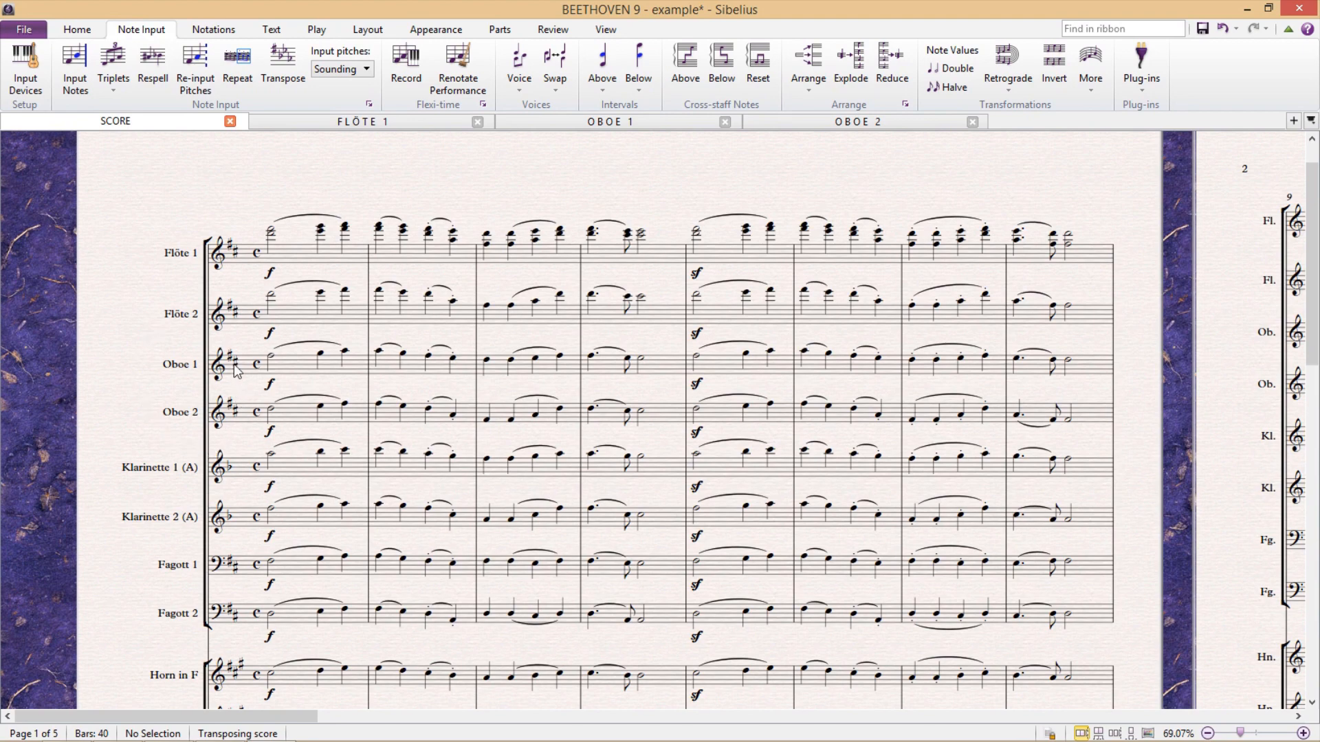
- Select the whole Oboe 1 staff for the full piece
drag(638, 196, 577, 212)
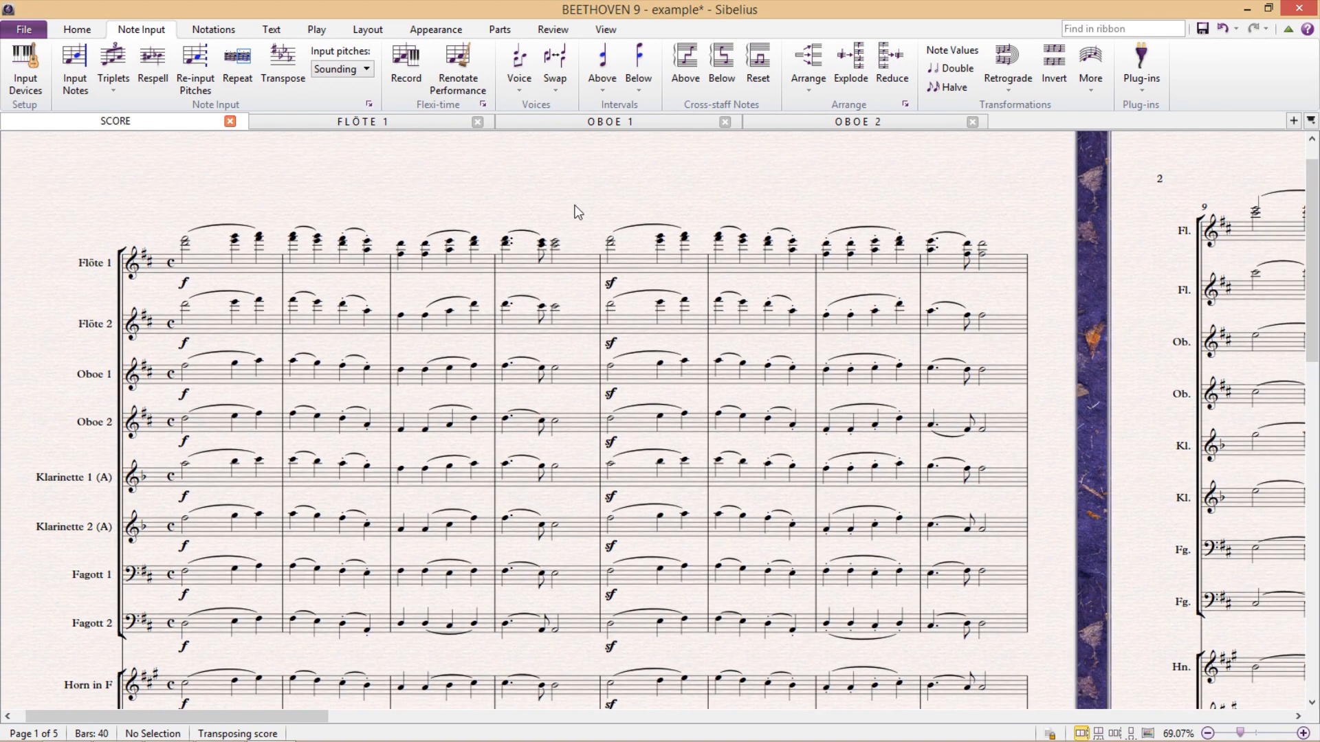
triple_click(204, 384)
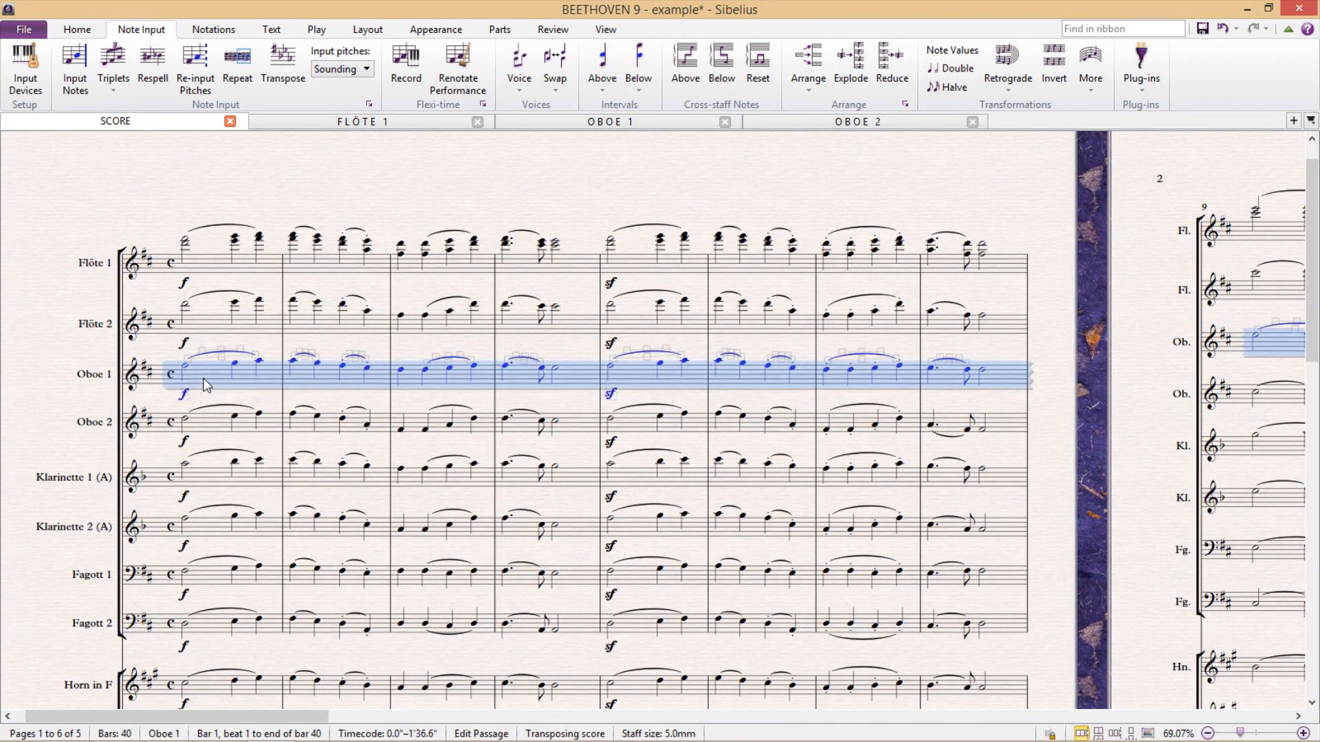
- Reduce Oboe 1 and Oboe 2 into a new destination staff named 'Oboe'
shift+click(205, 436)
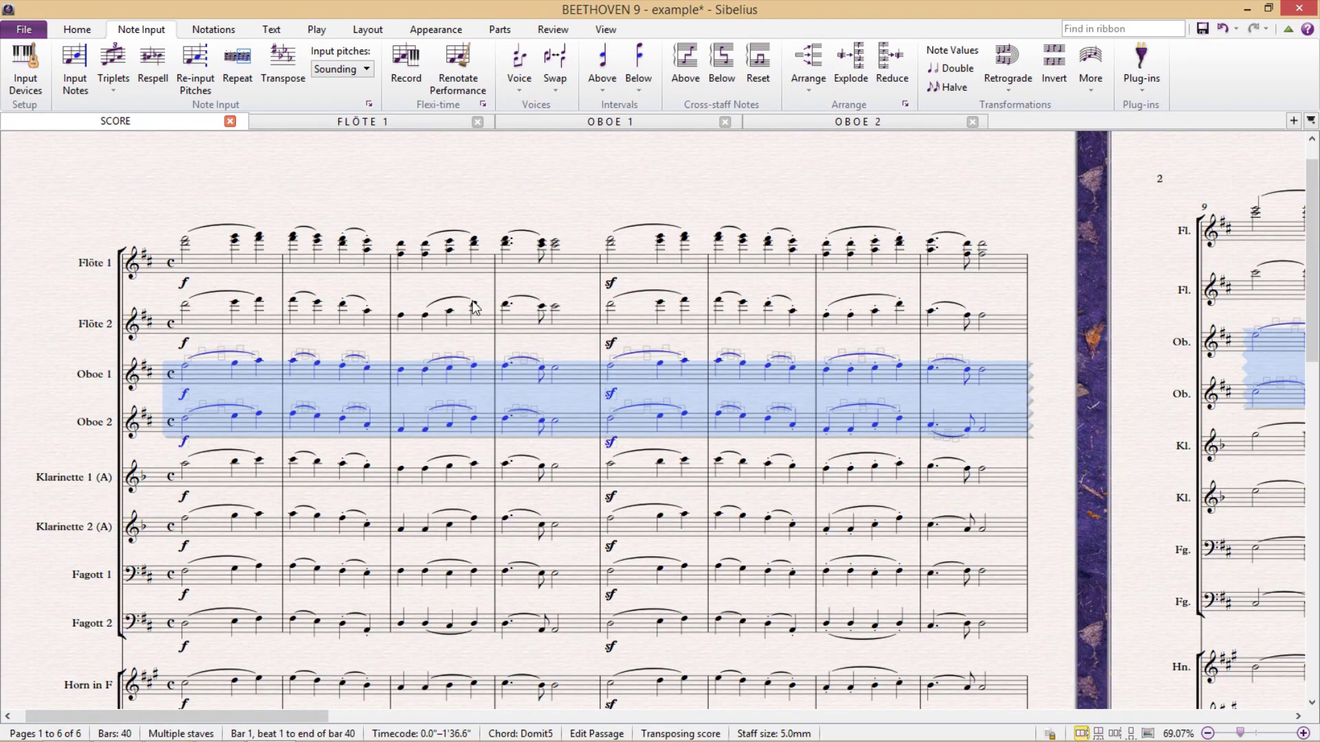
click(890, 61)
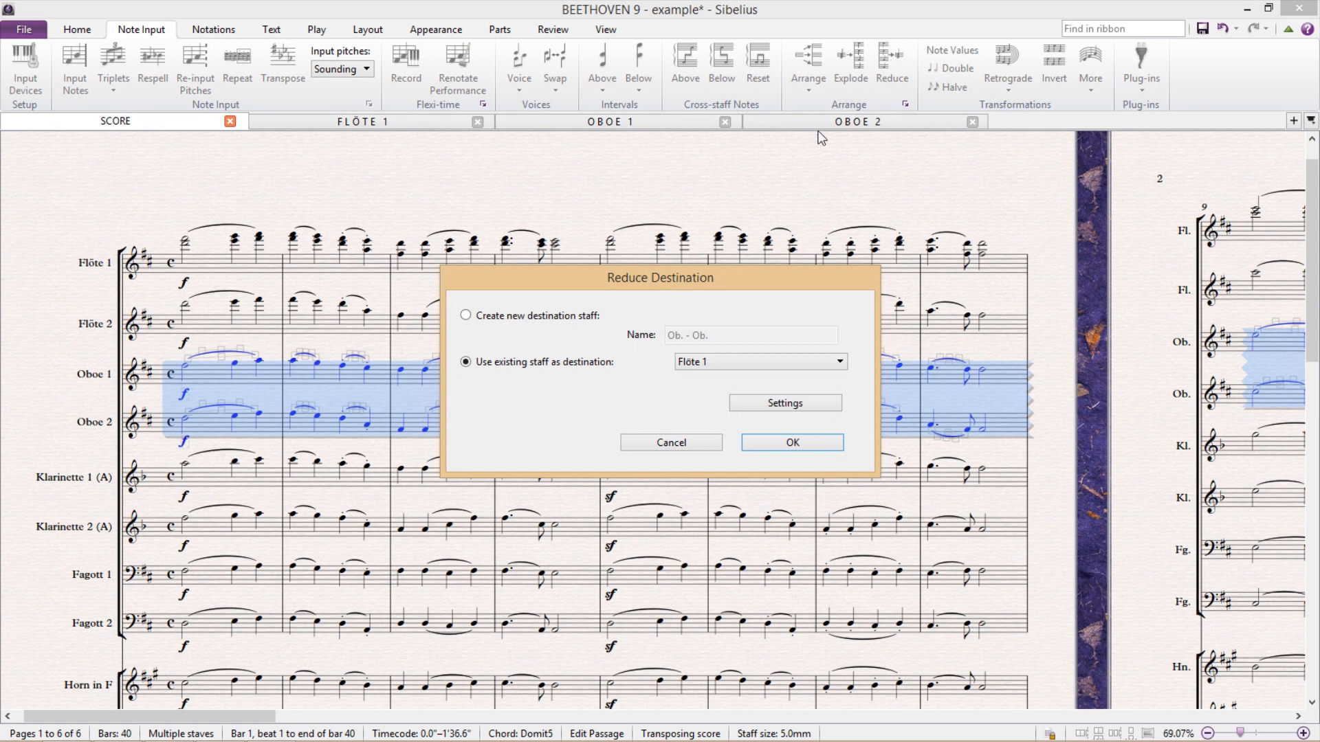
click(467, 316)
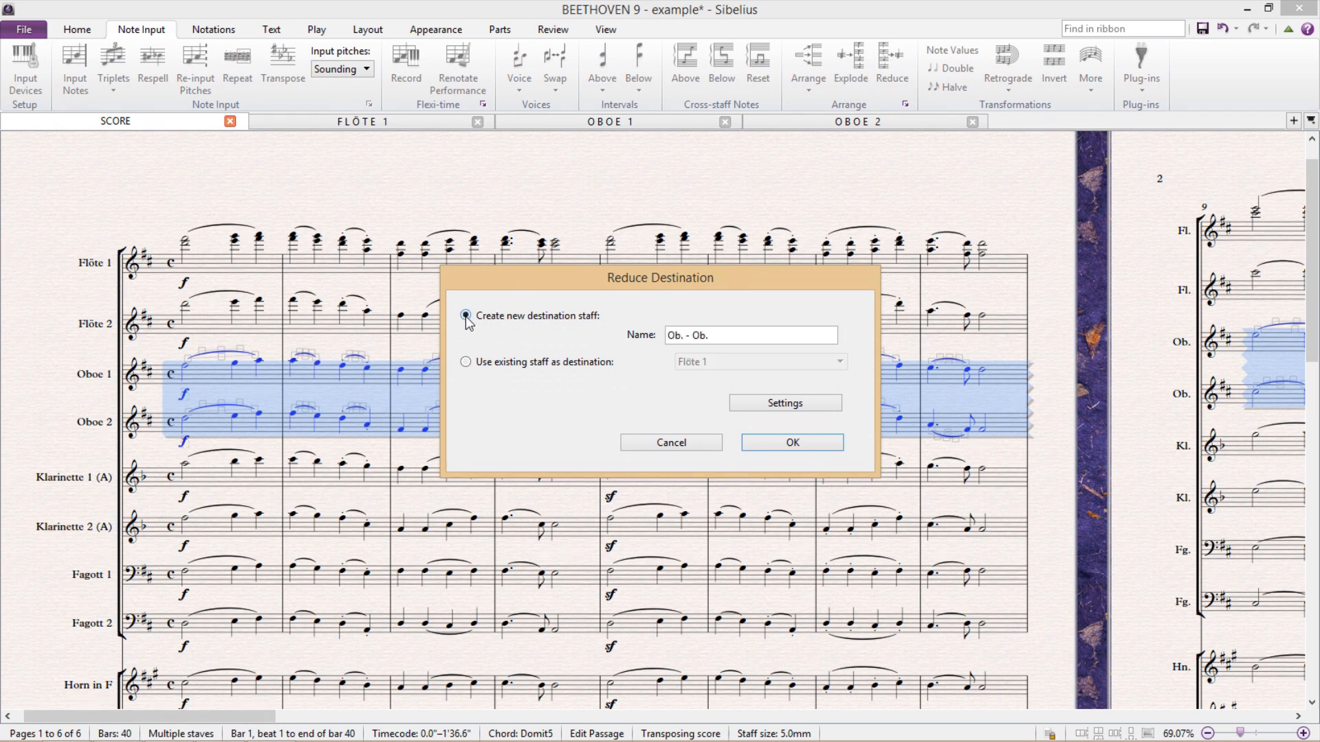
triple_click(722, 336)
text(Obo)
text(e)
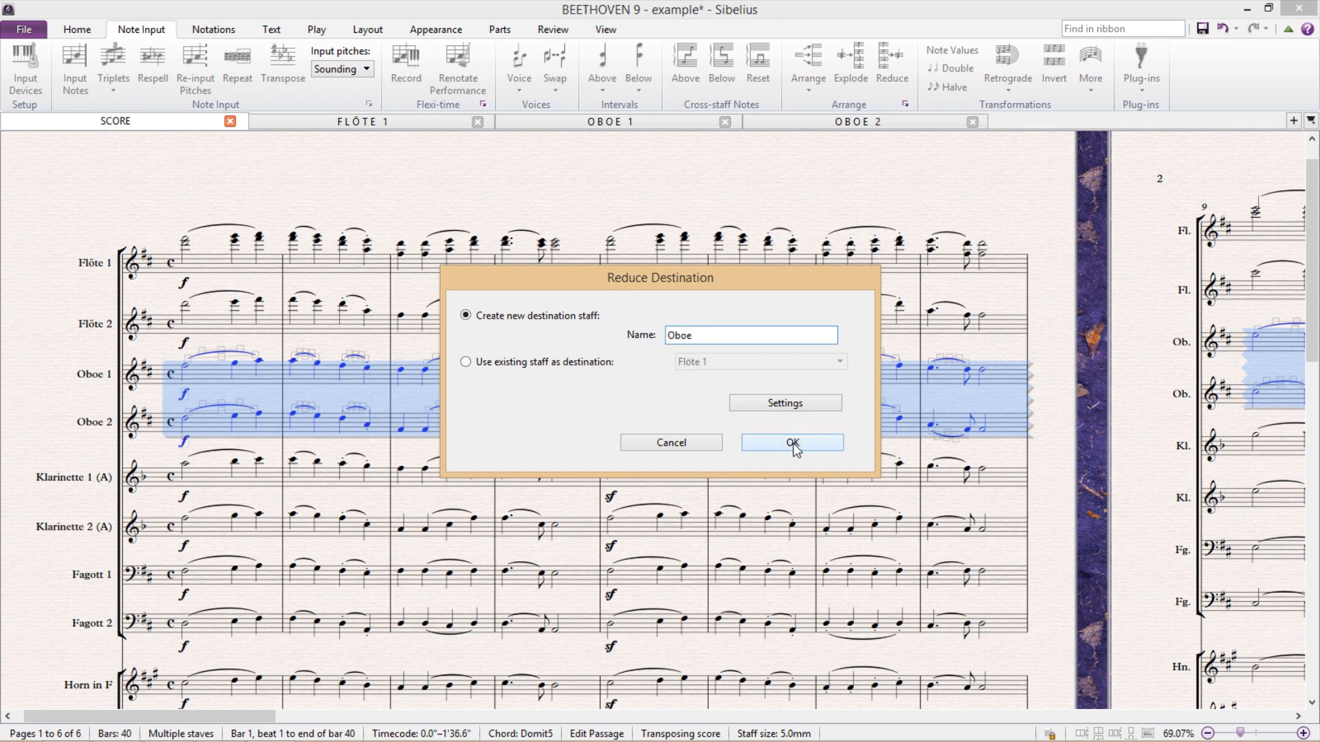
click(794, 445)
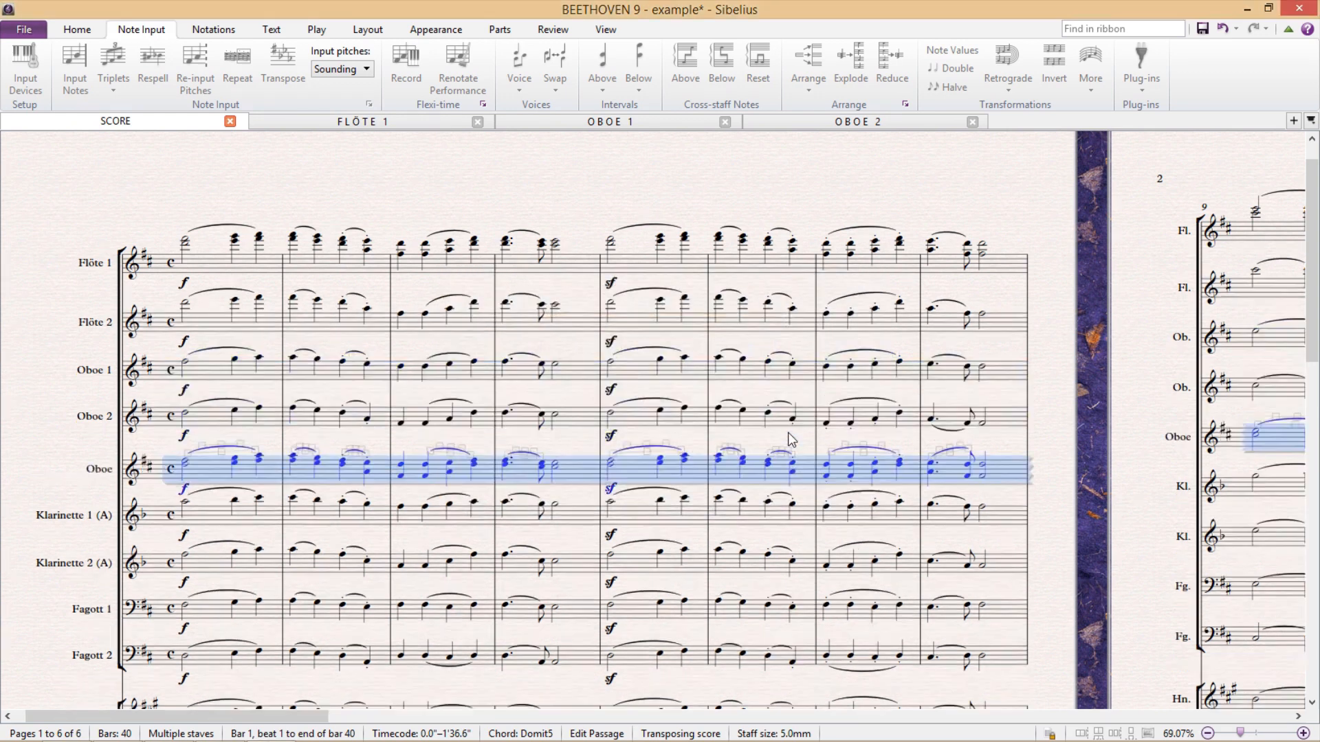
drag(72, 432, 103, 382)
click(86, 349)
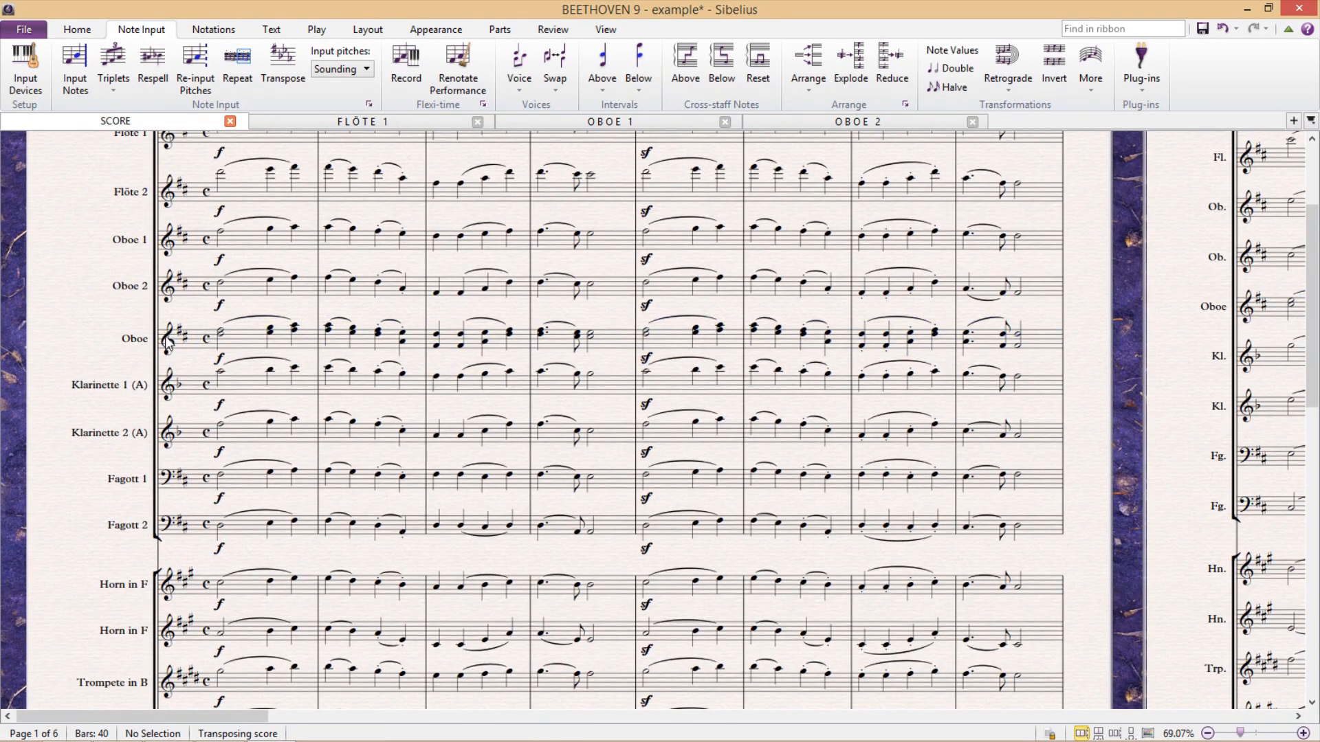
click(240, 392)
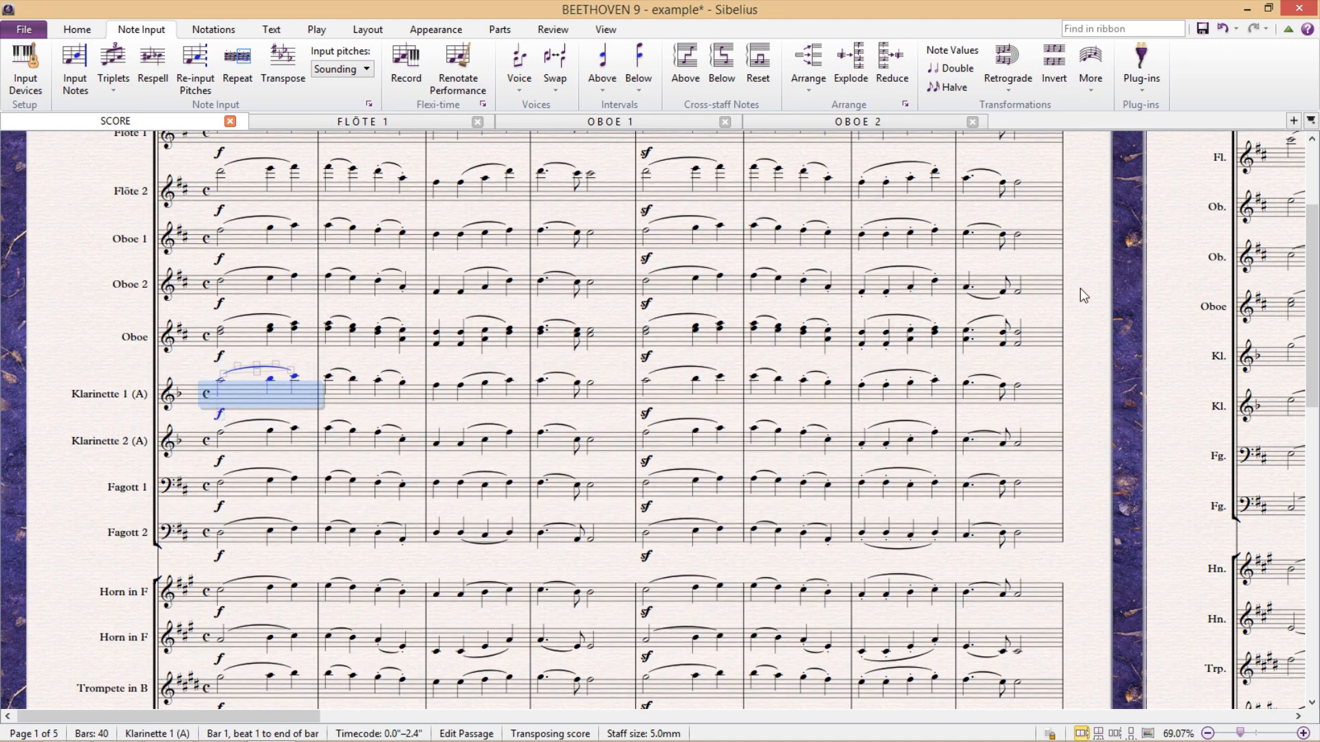
scroll(1083, 296, up, 2)
click(372, 309)
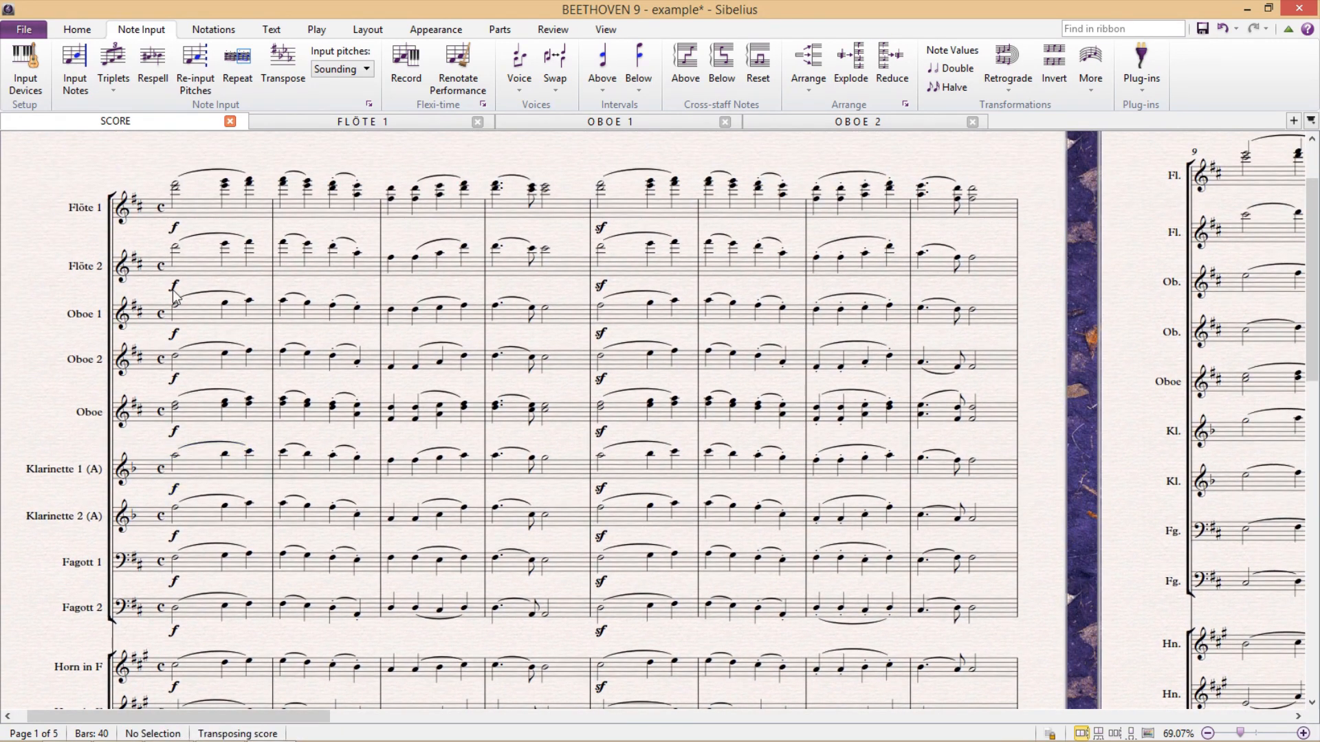
drag(1030, 289, 1005, 326)
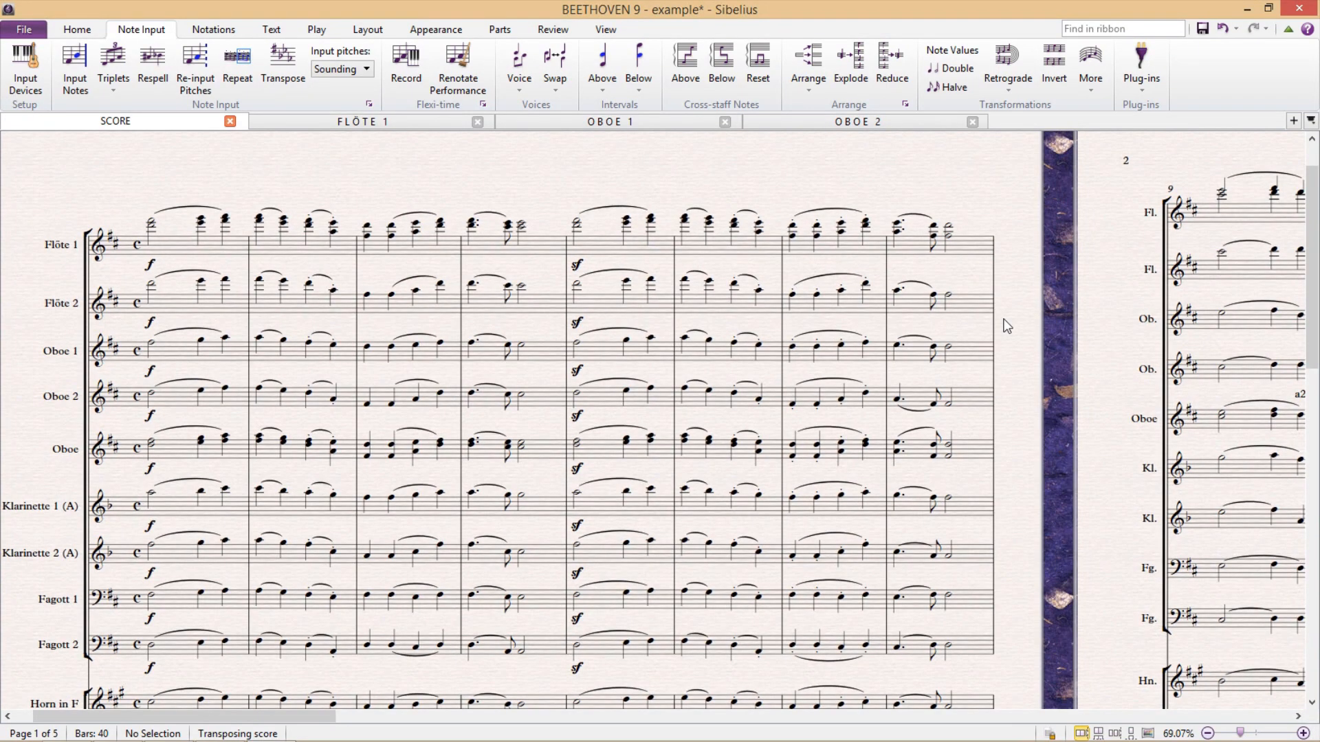
- Set the Oboe 1 and Oboe 2 staves to Show in Parts only via Home > Hide or Show
triple_click(168, 353)
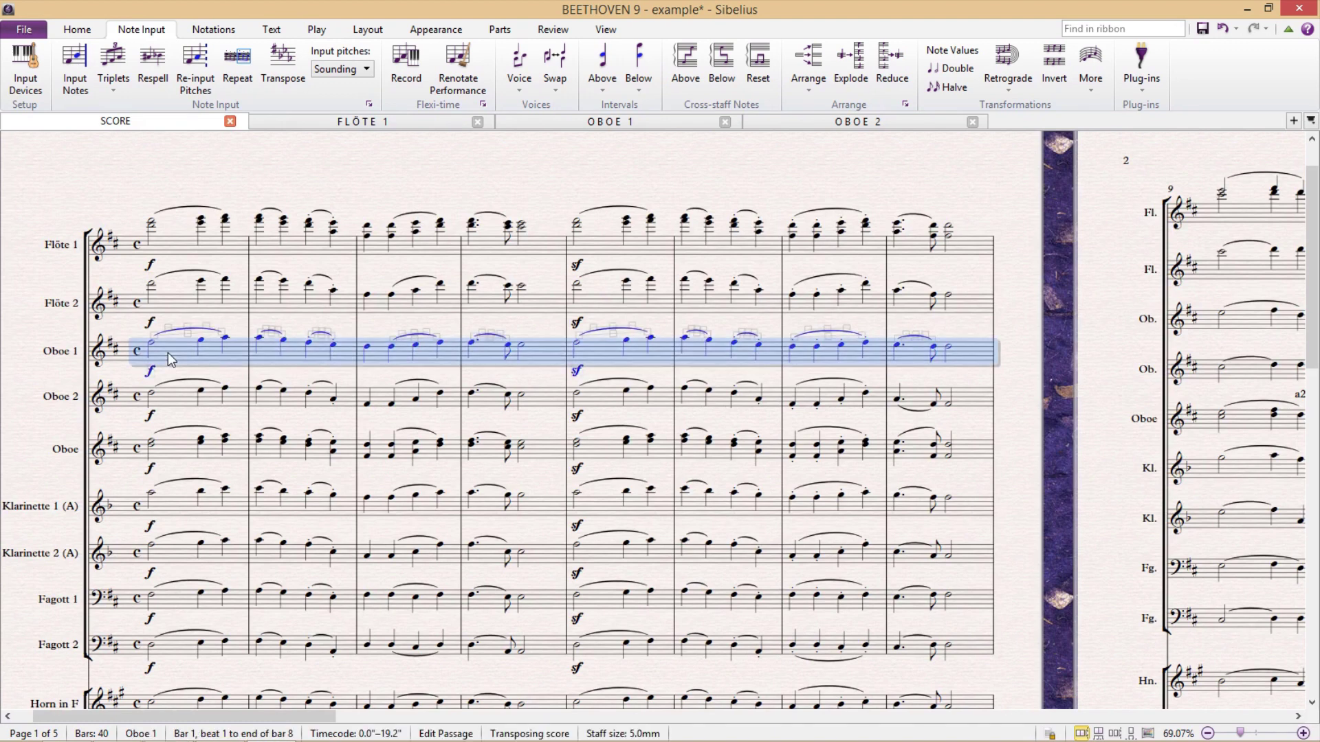
shift+click(189, 410)
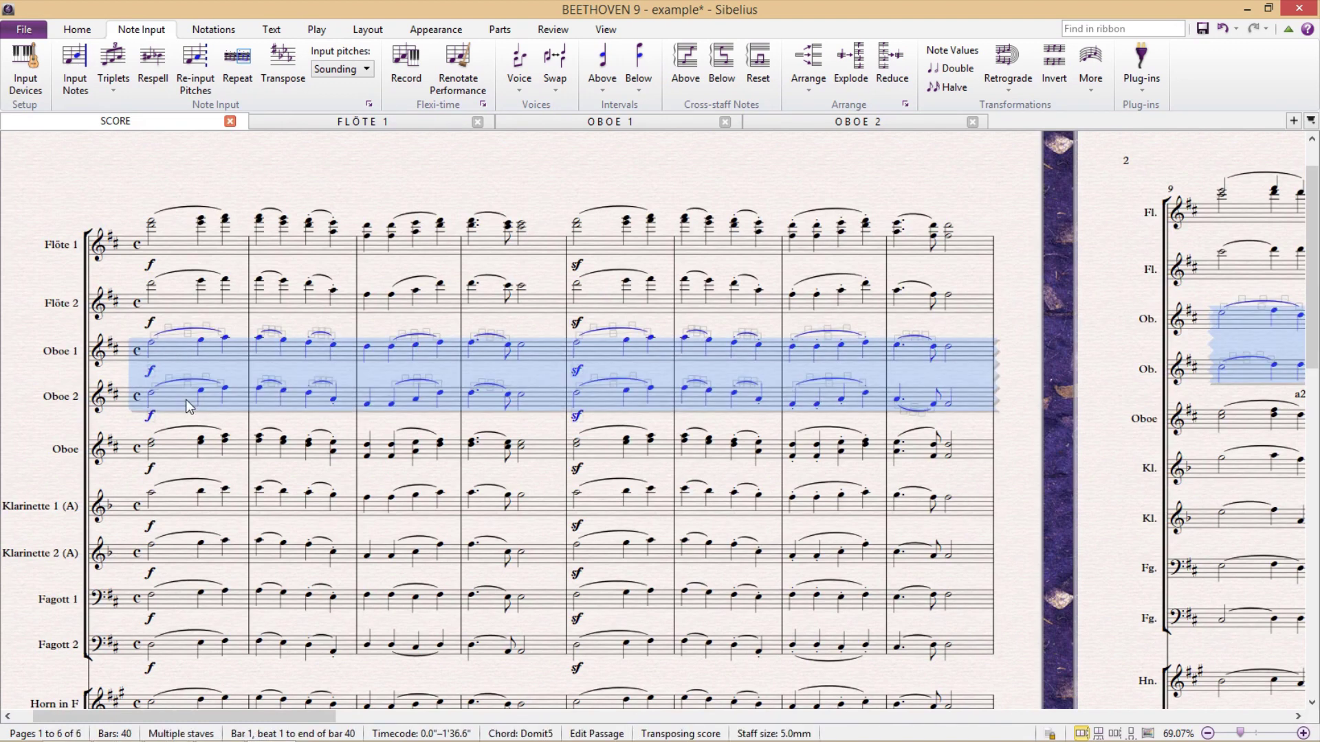
click(78, 31)
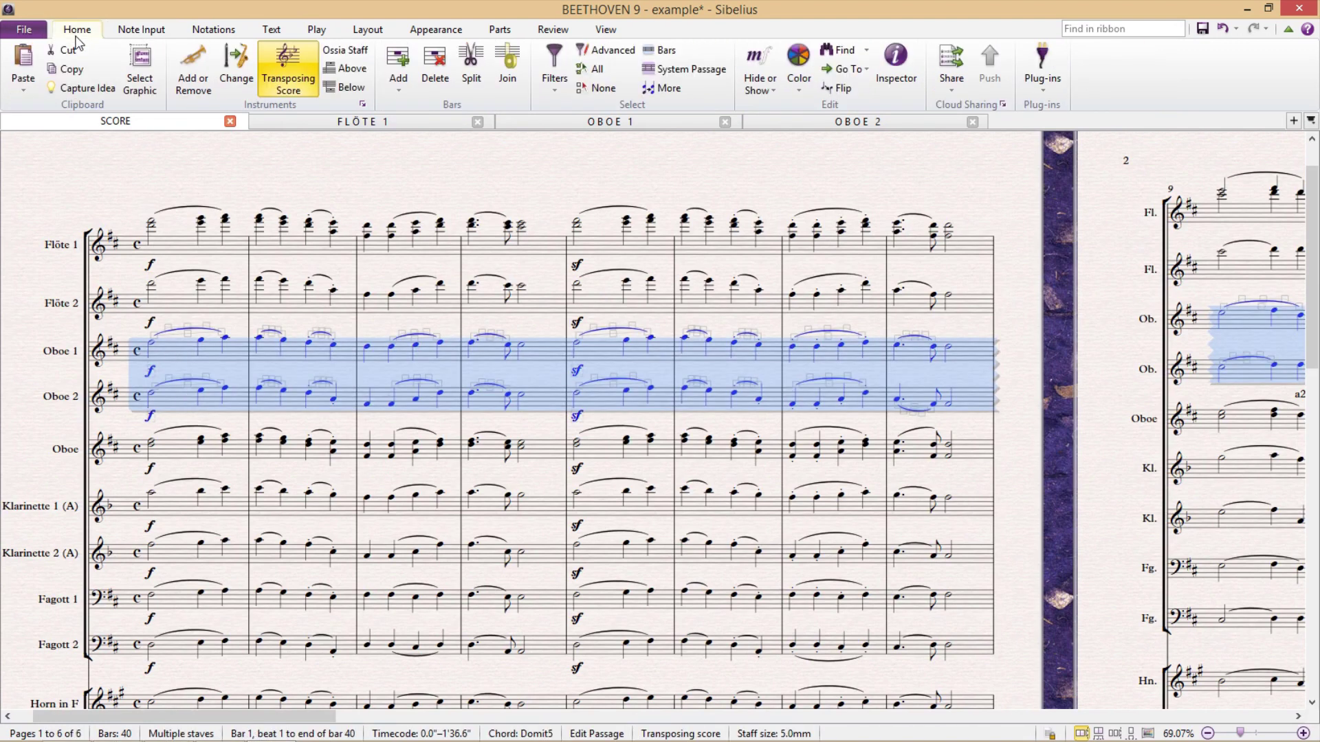
click(769, 88)
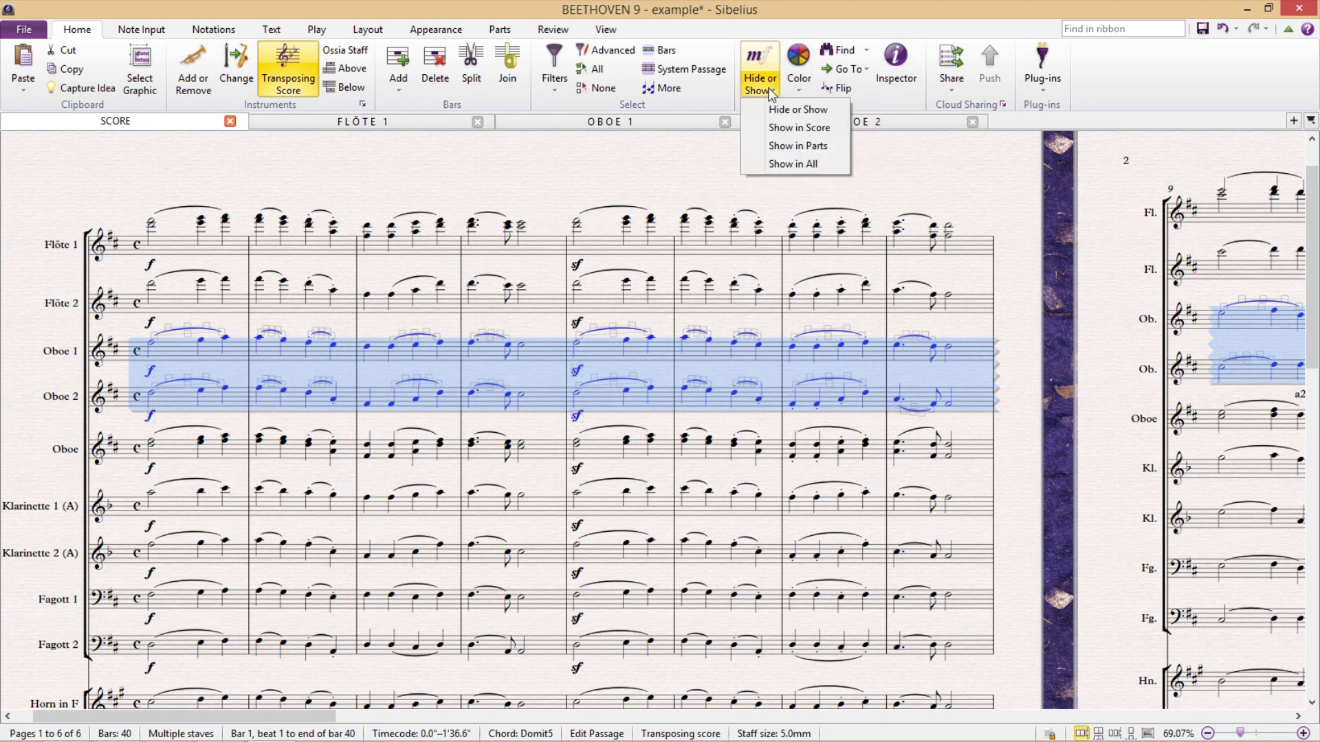
click(838, 151)
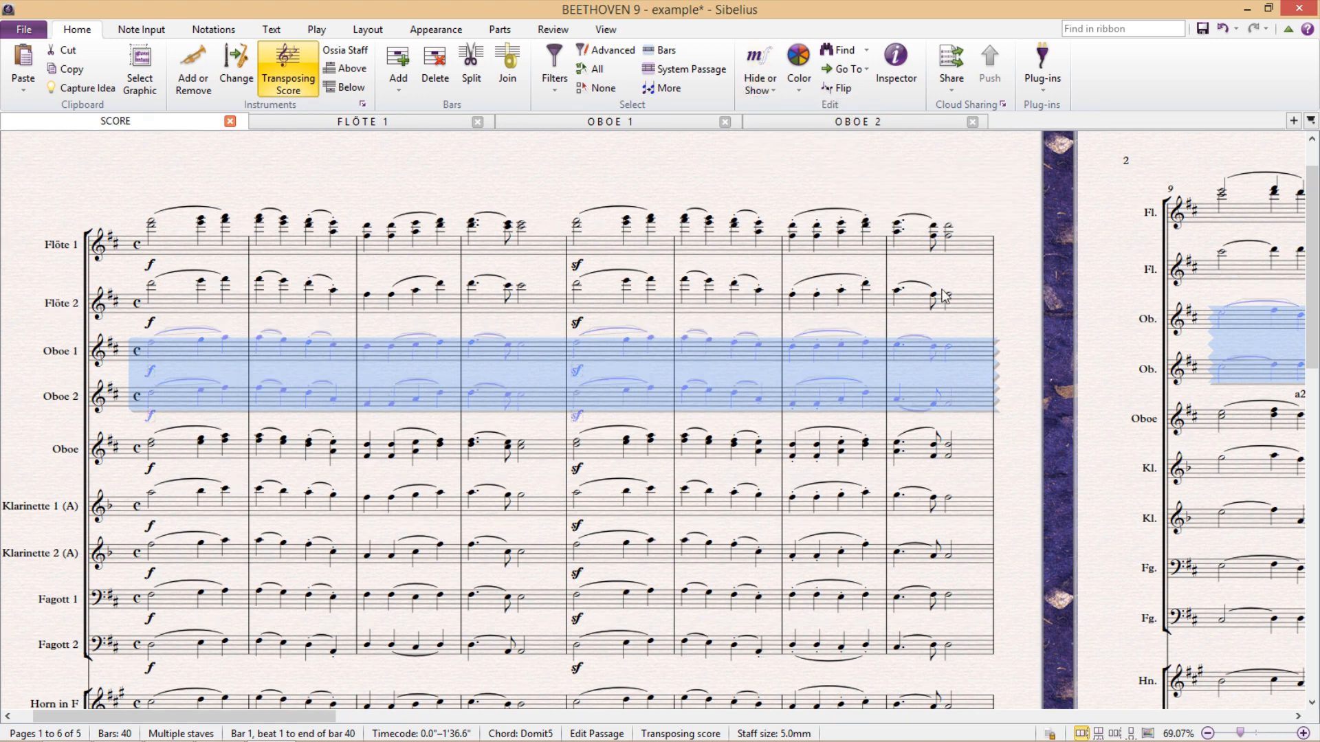
- Deselect, then reselect both Oboe 1 and Oboe 2 staves
click(1022, 316)
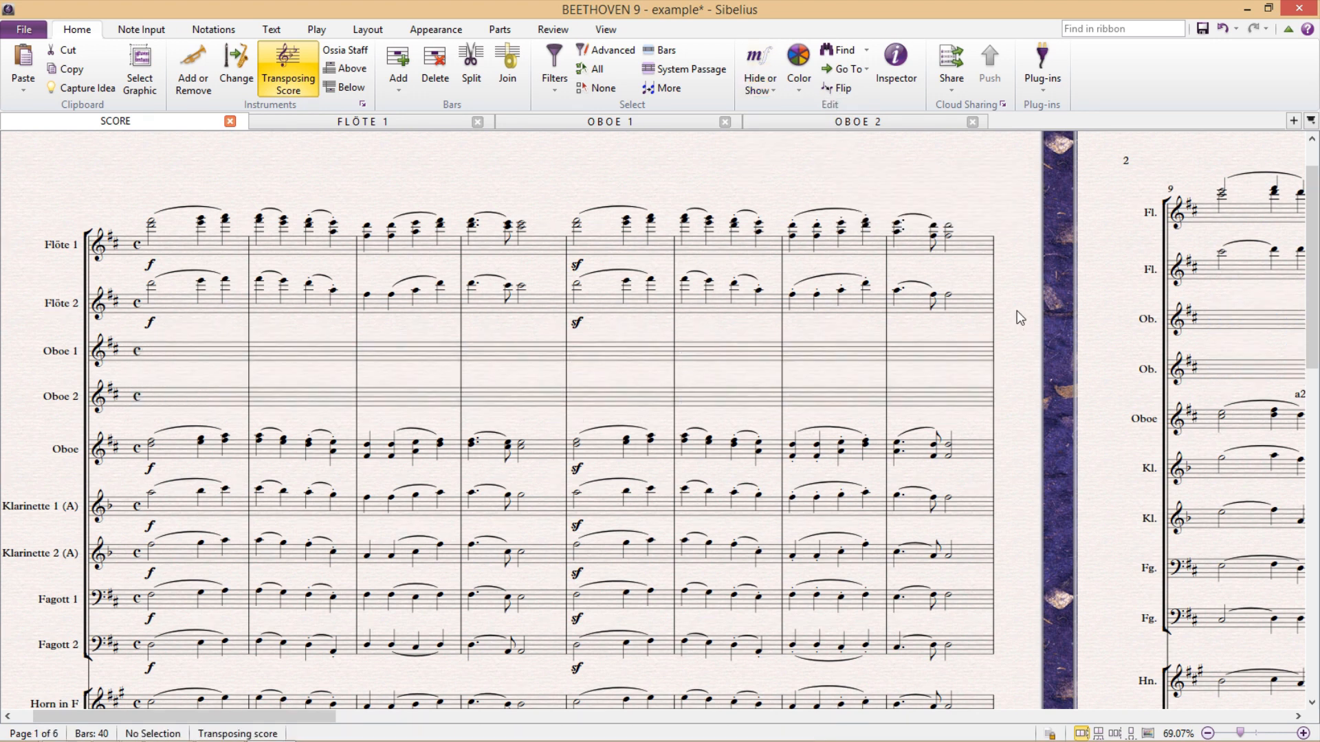
click(168, 354)
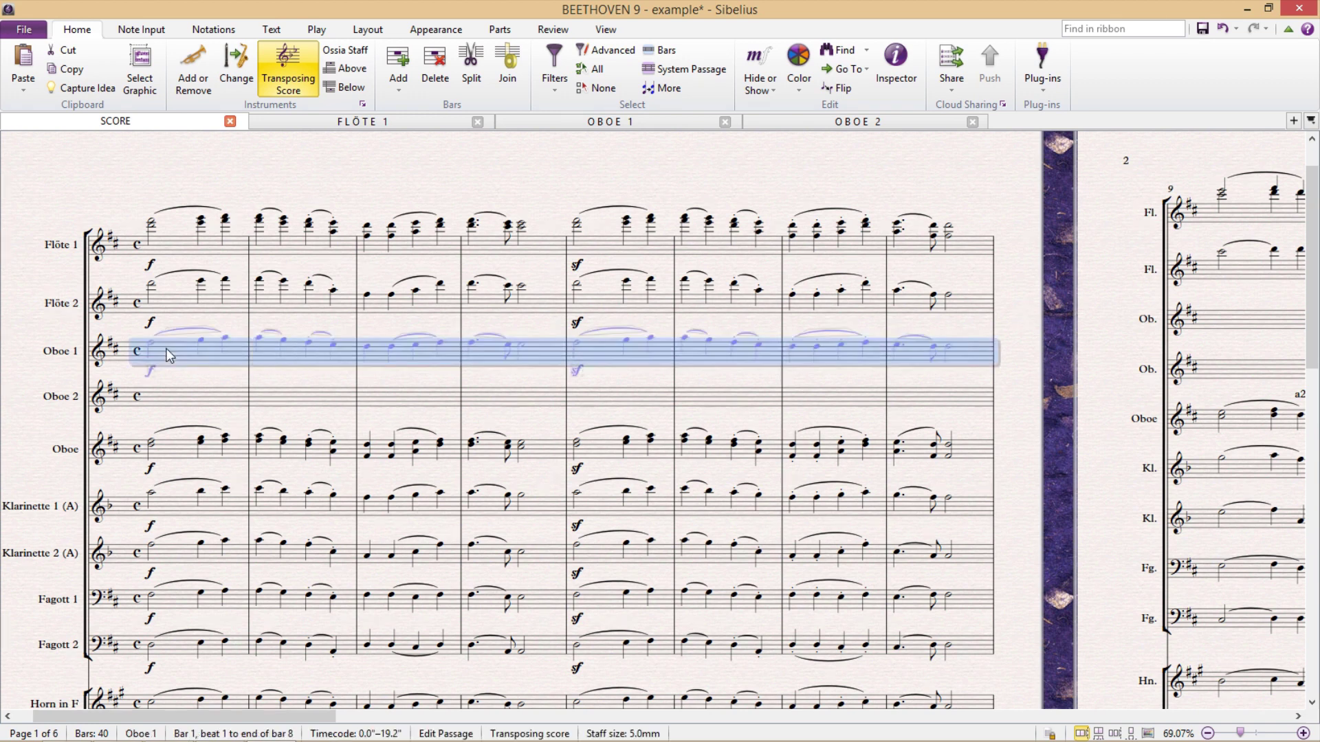
shift+click(173, 395)
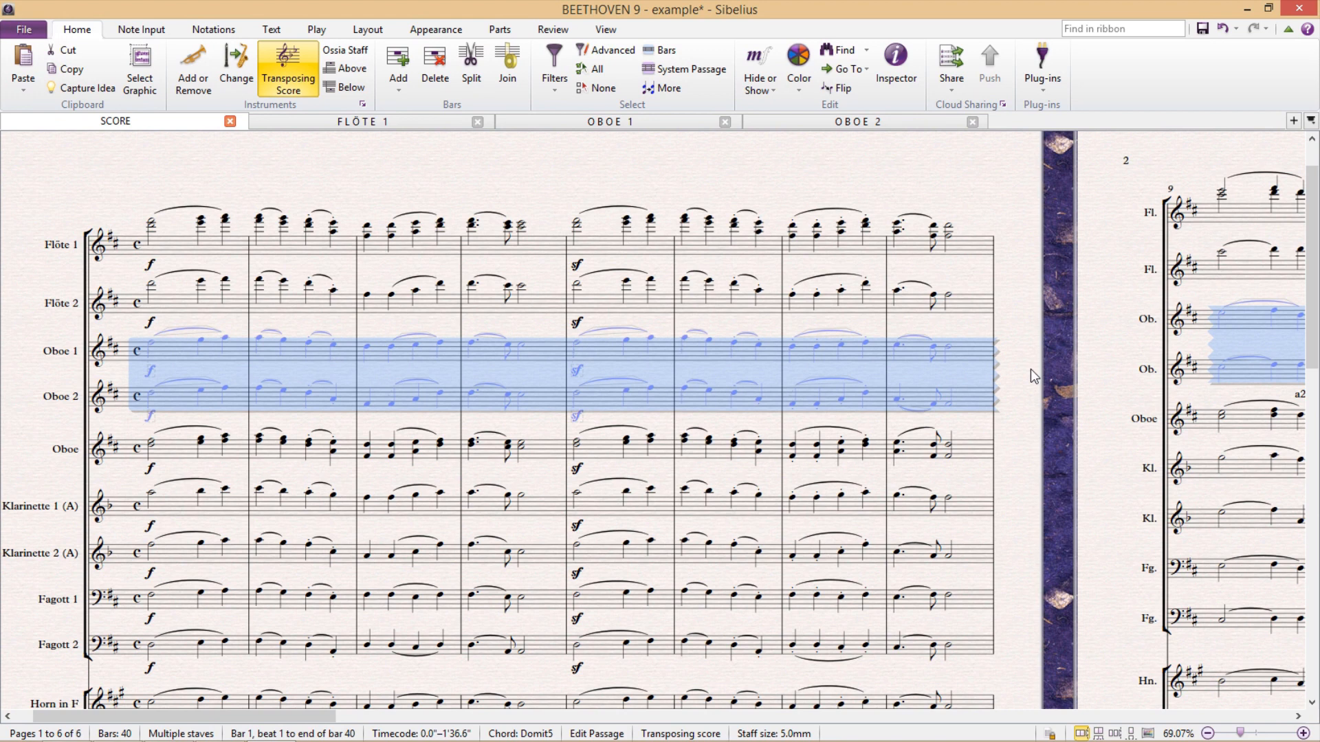
- Hide the empty oboe staves with Ctrl+Alt+Shift+H and check bar 4 of the Oboe staff
key(ctrl+alt+shift+h)
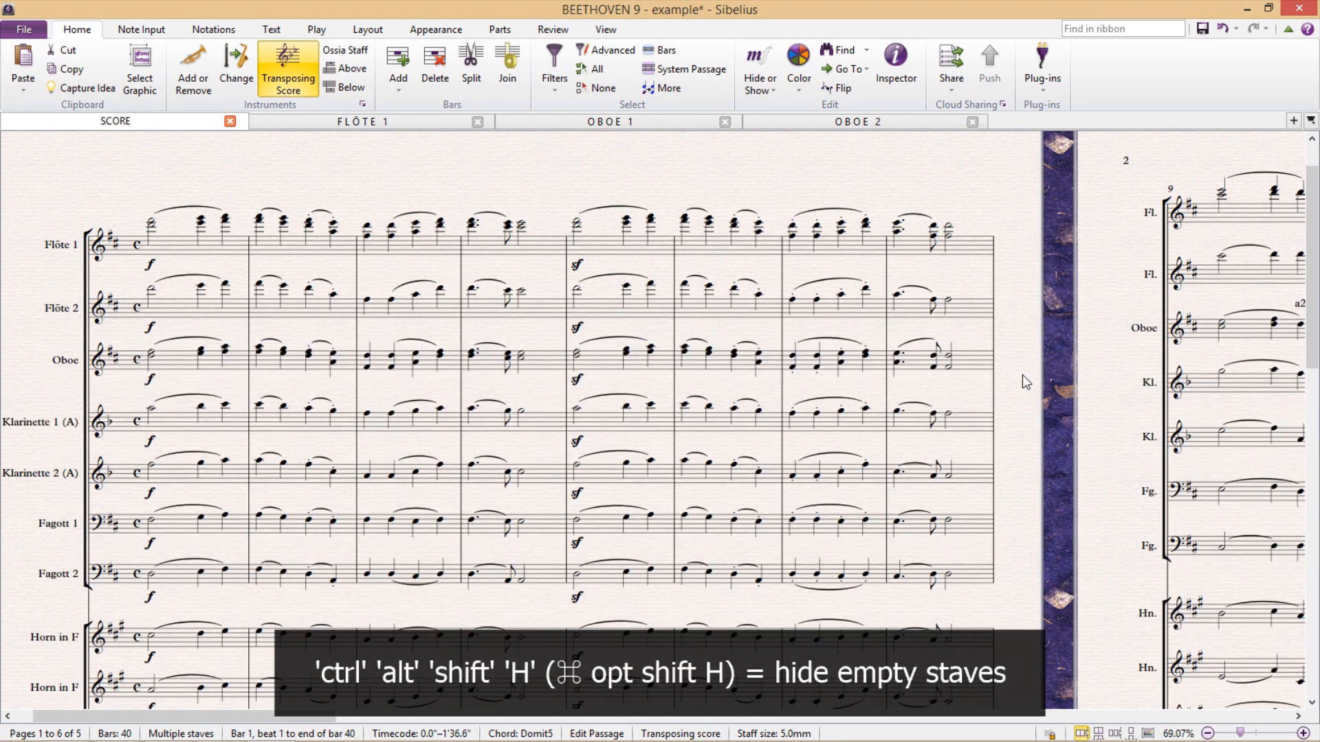
drag(1023, 374, 1096, 374)
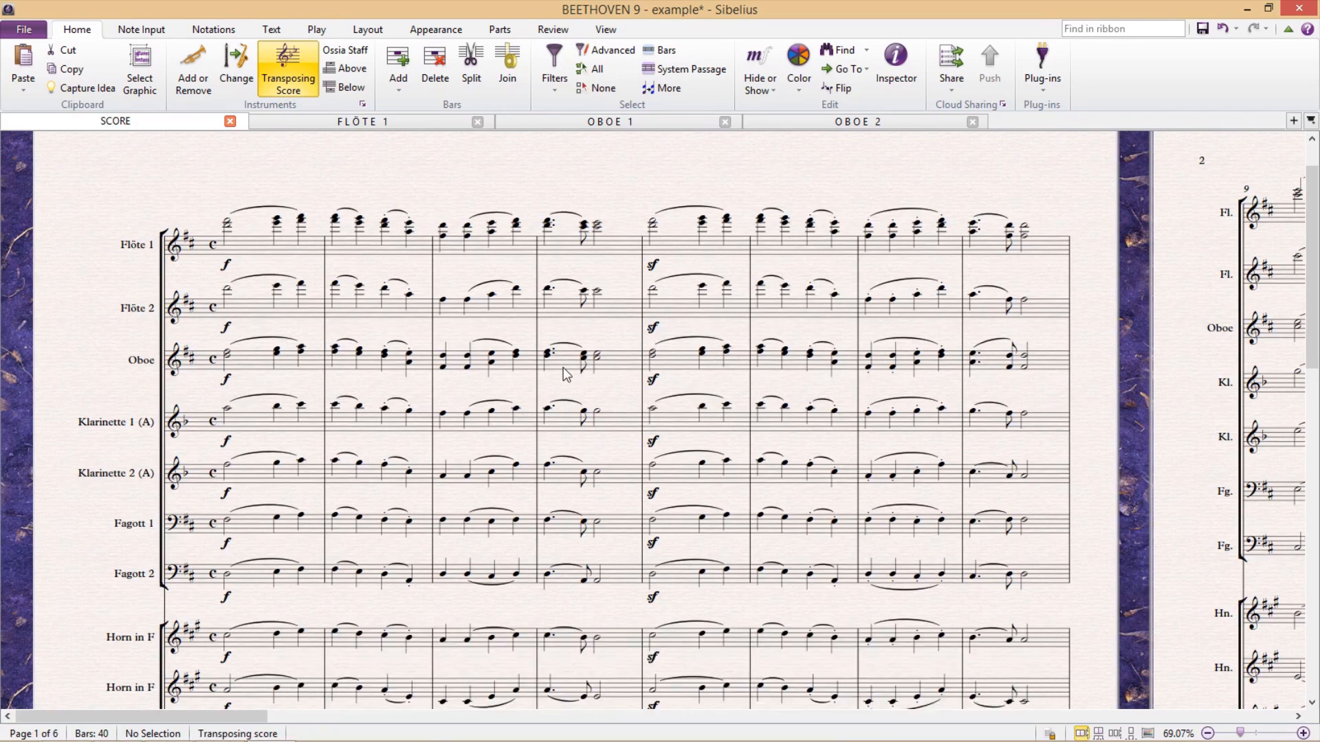
click(565, 367)
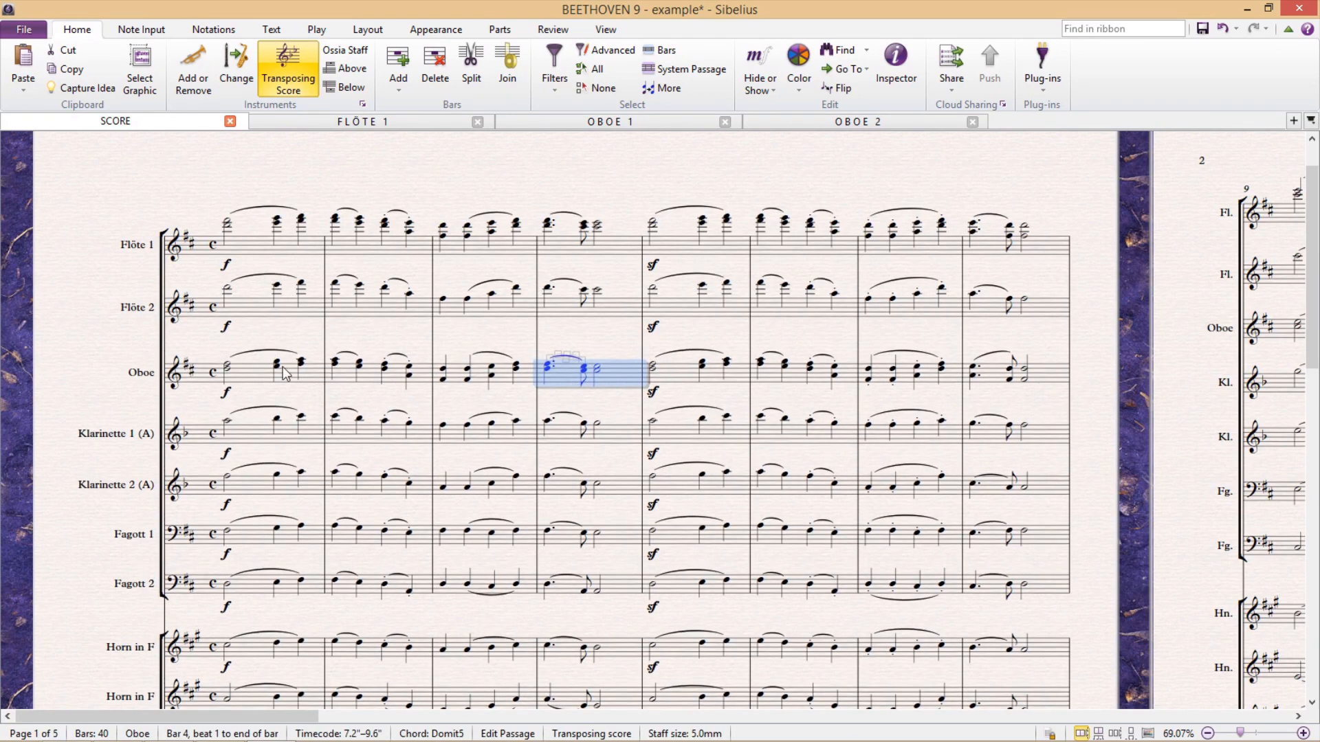
click(81, 351)
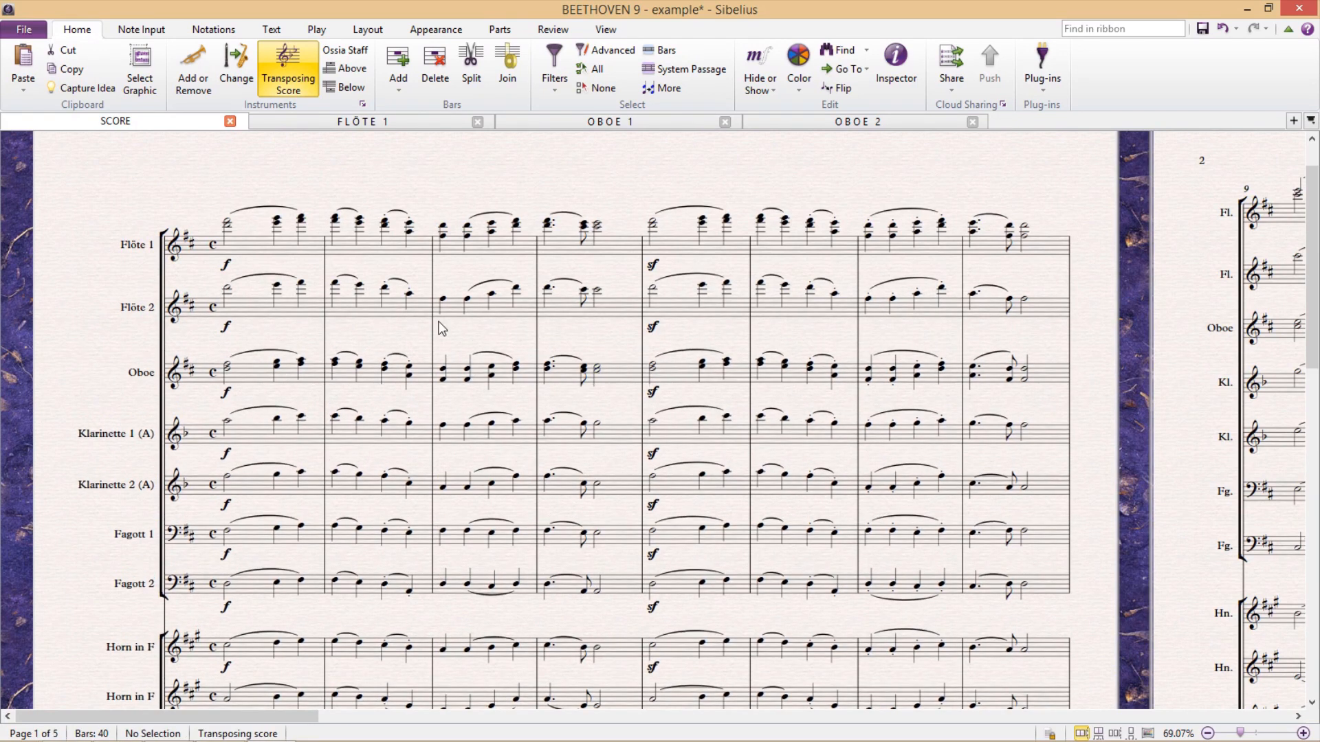
click(561, 119)
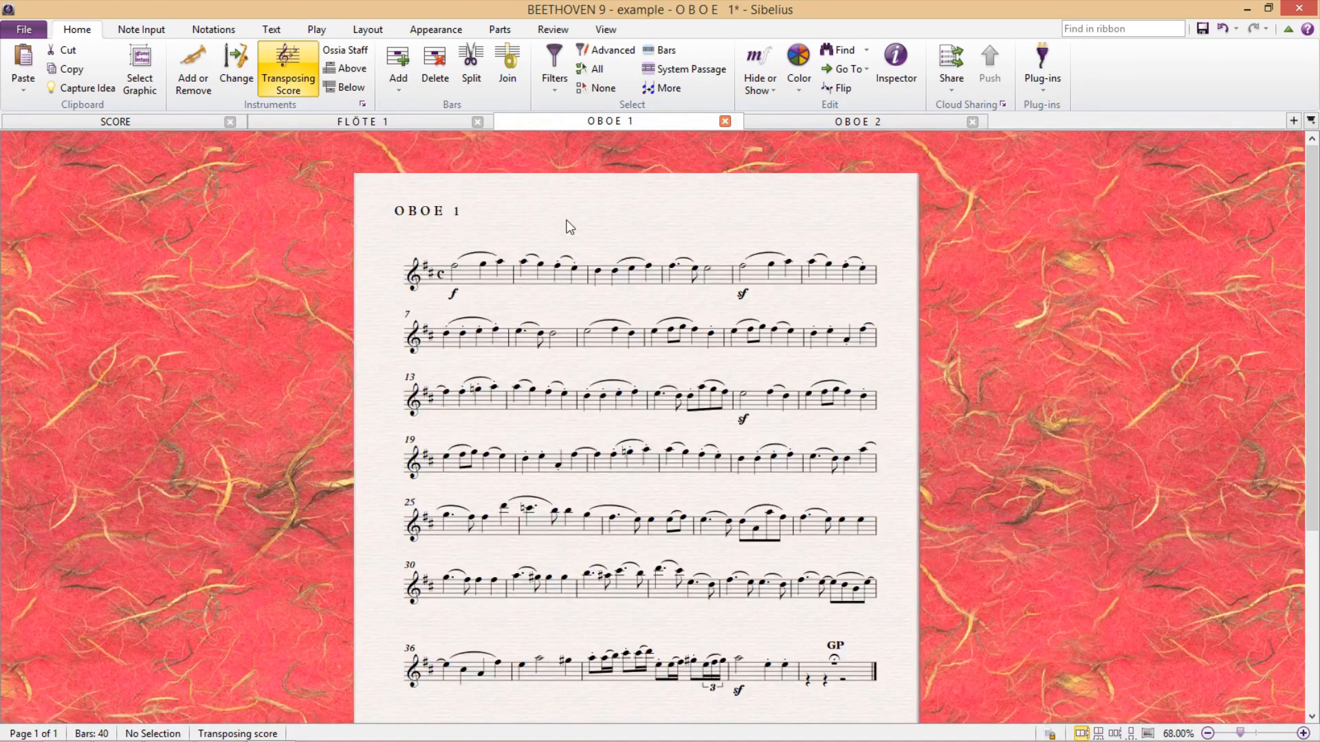
click(849, 120)
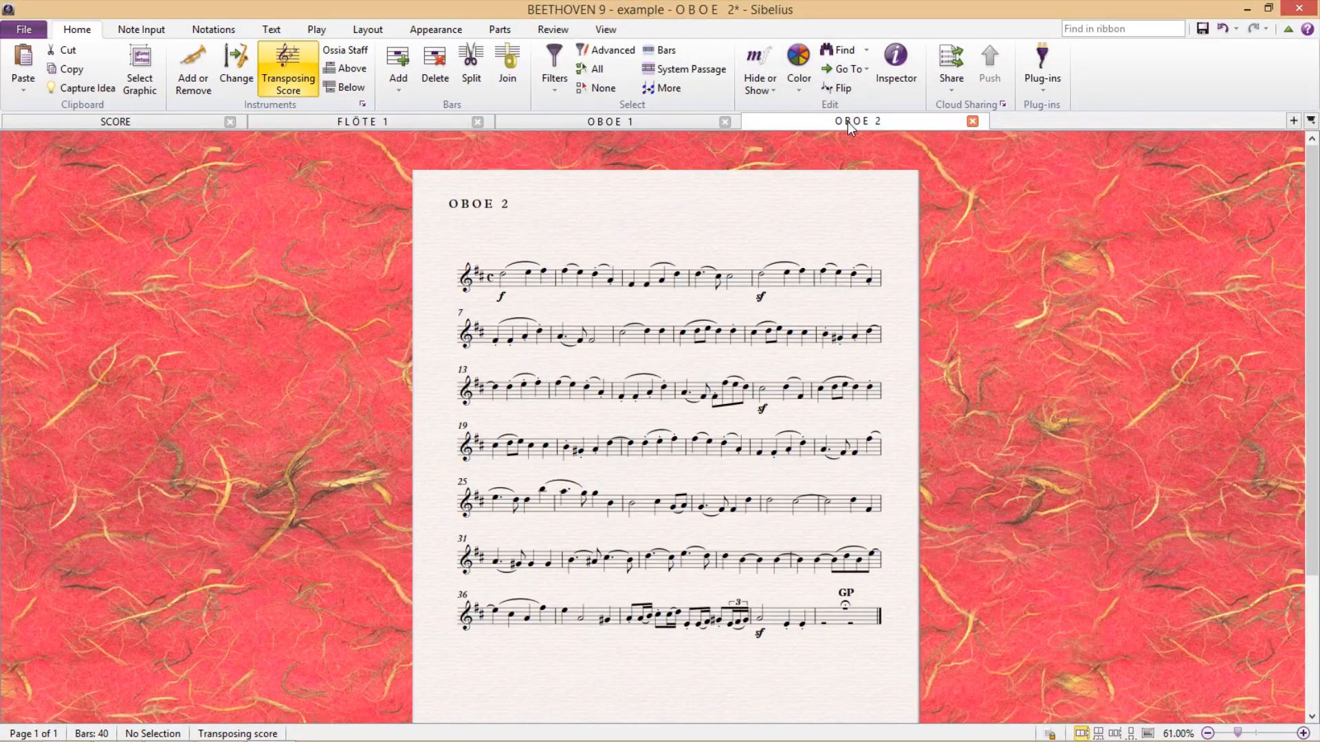
click(638, 126)
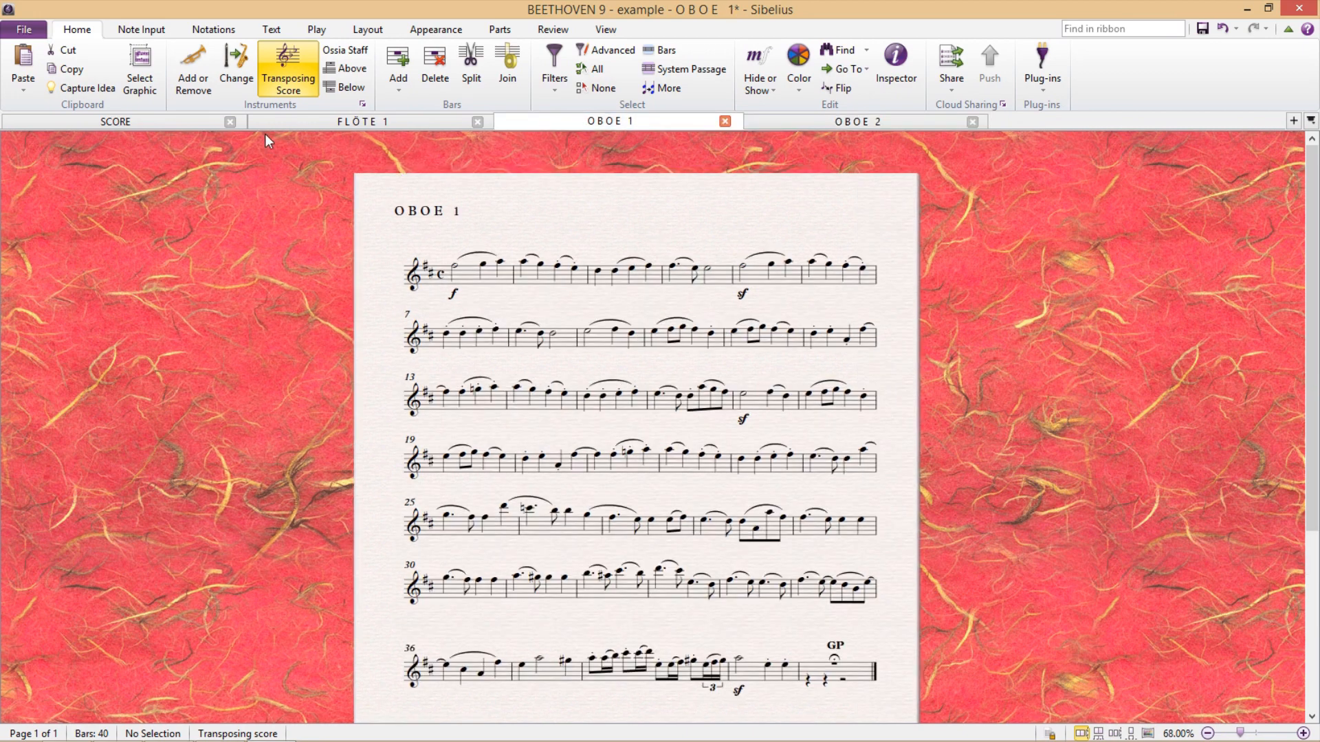
click(103, 120)
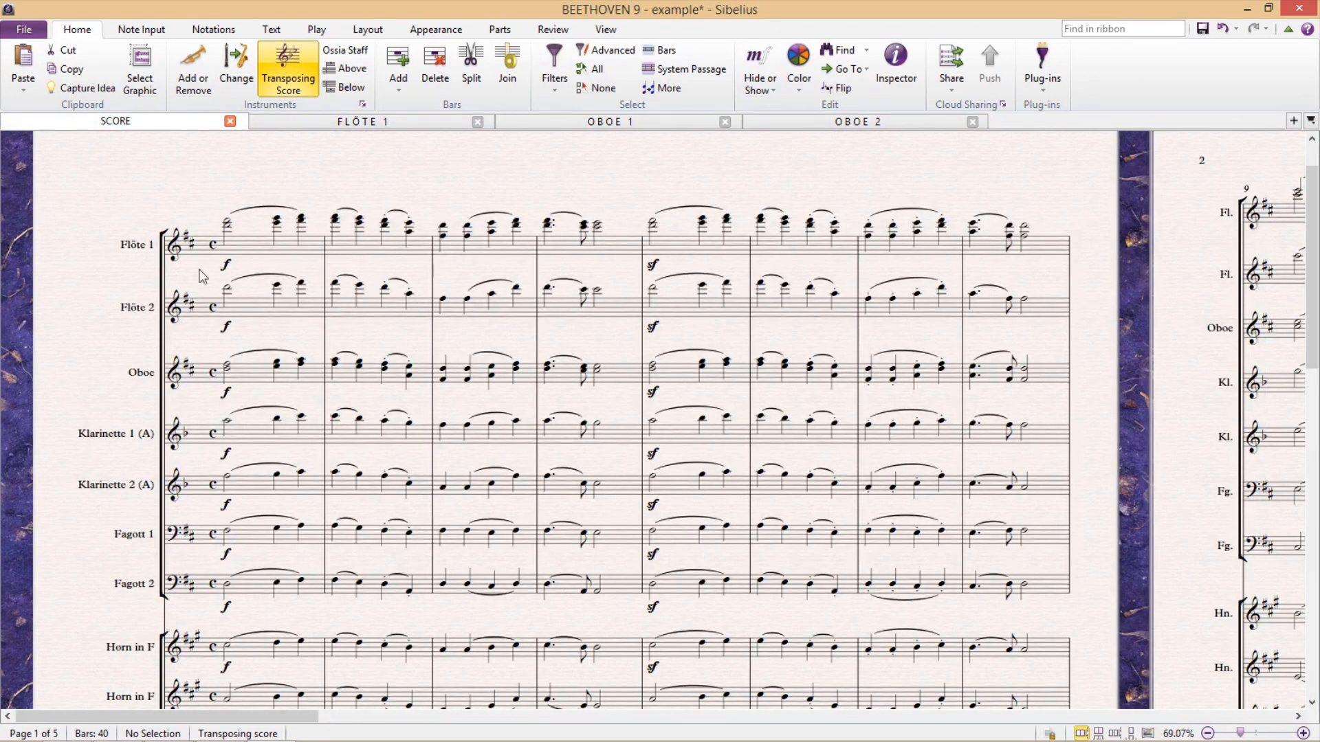